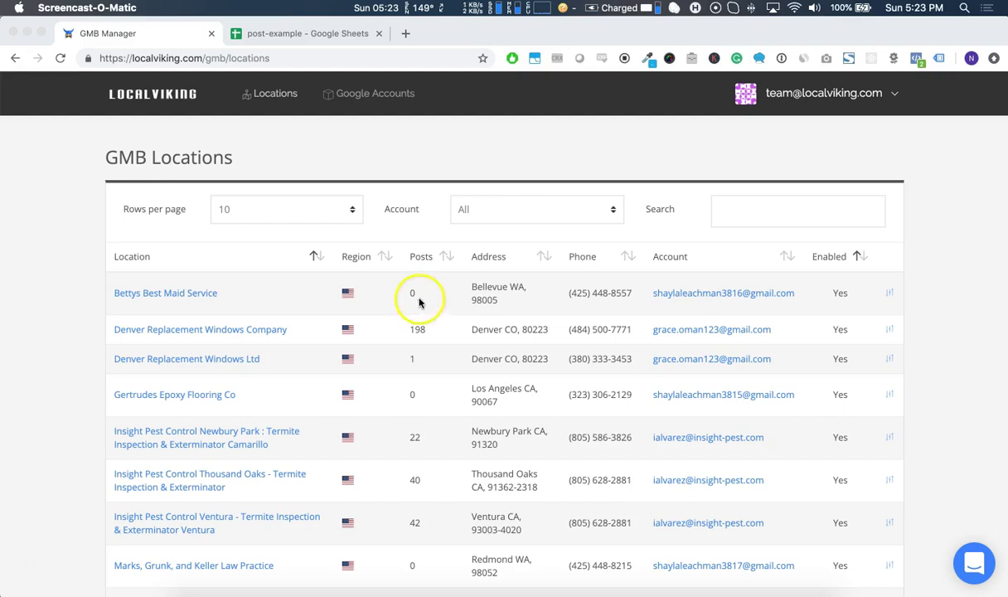
- Open the account dropdown from the account email in the top-right header
left_click(821, 103)
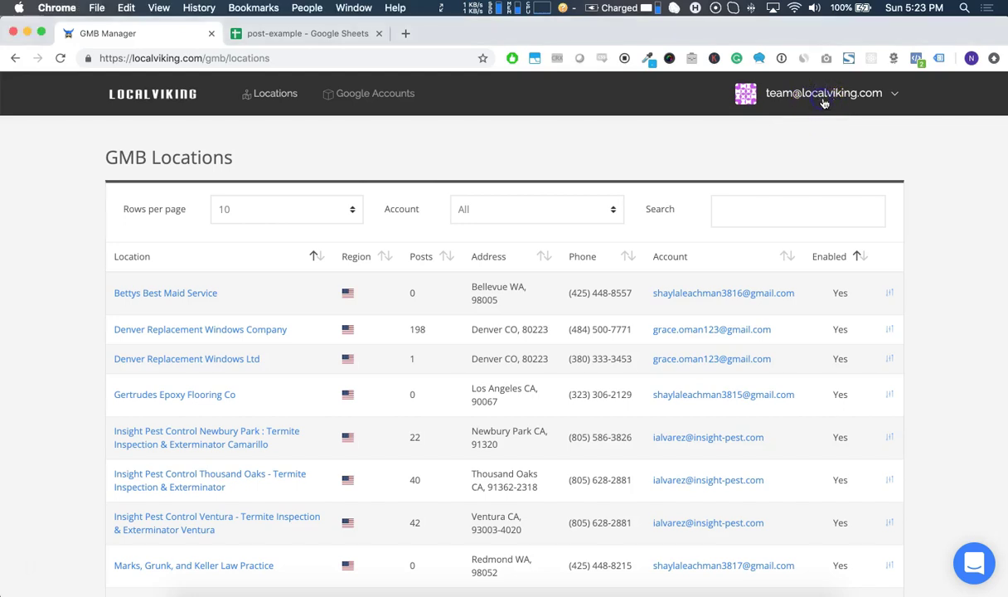
left_click(796, 97)
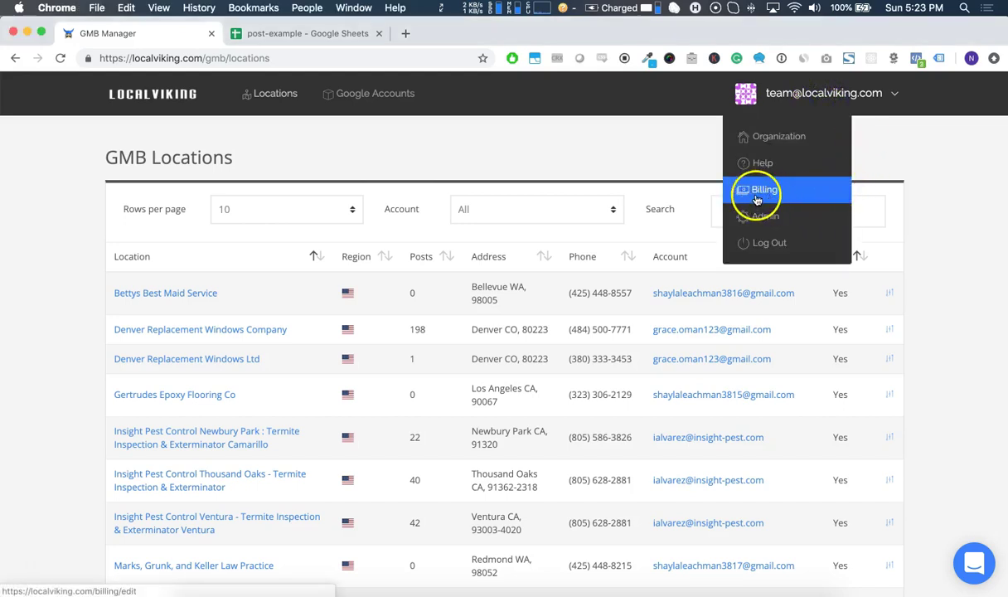
left_click(869, 93)
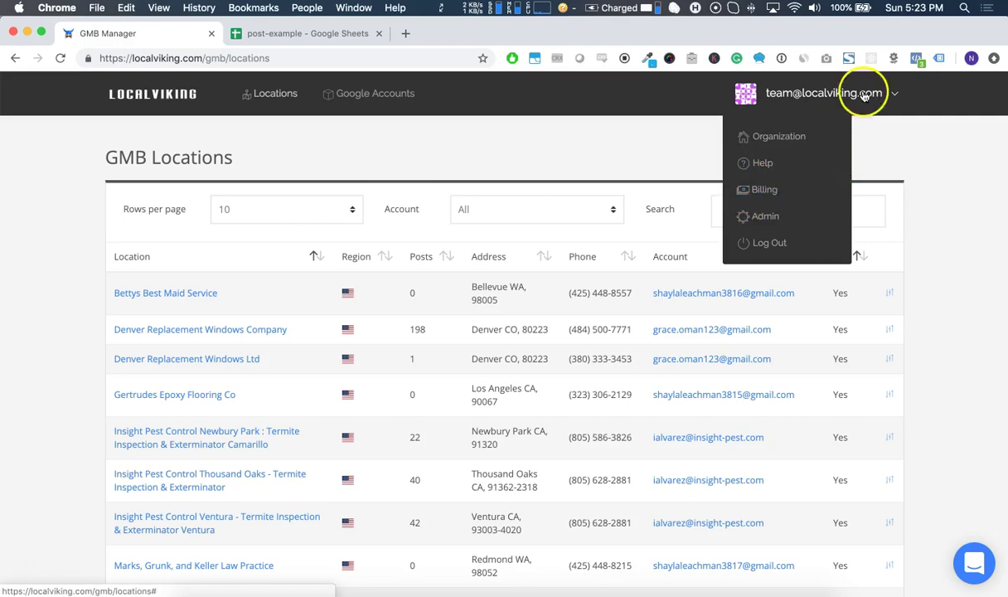
left_click(867, 94)
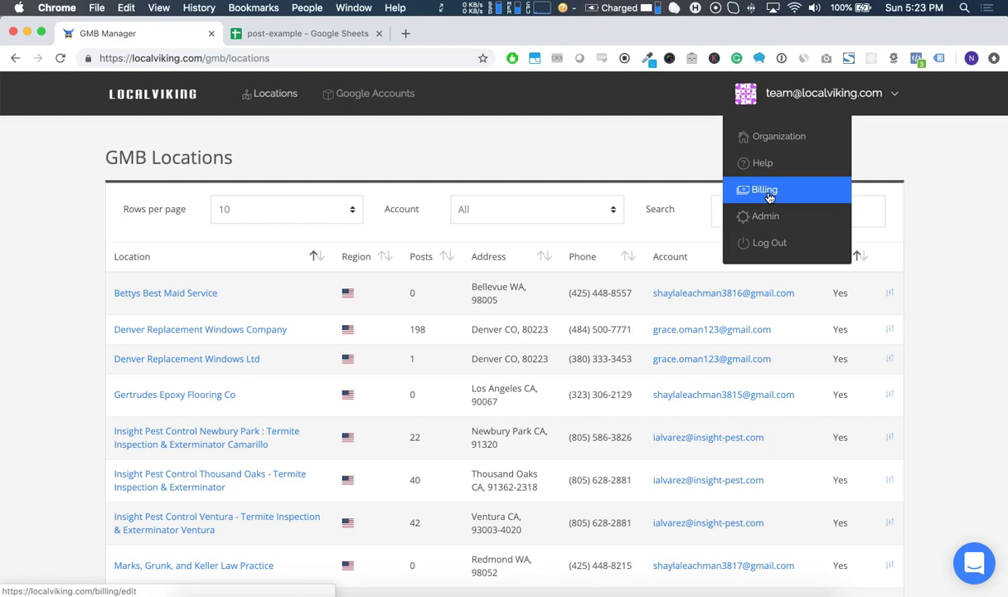
- Go to Organization and open the Invite team member form from Team Members
left_click(771, 141)
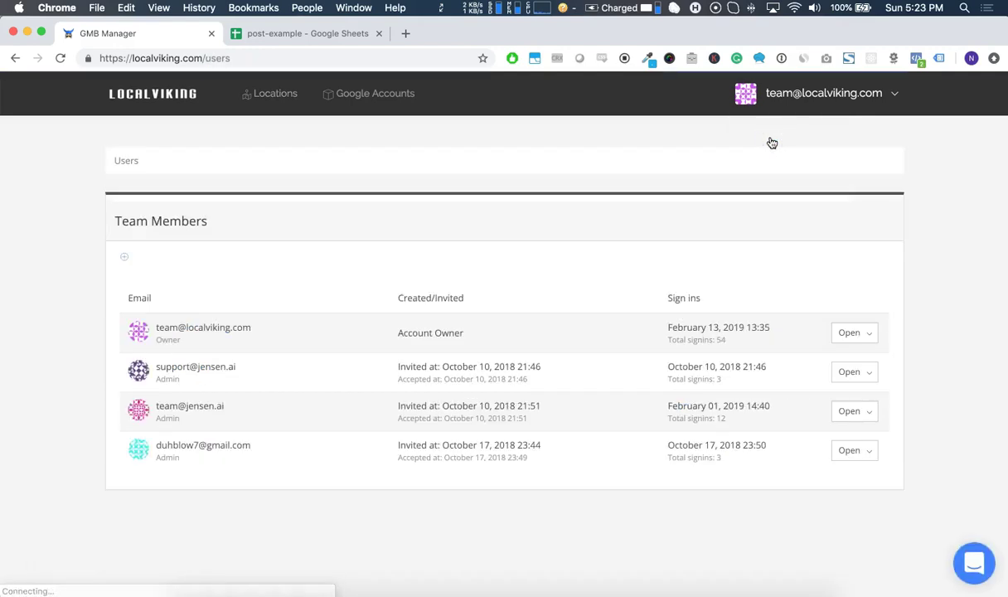
left_click(126, 260)
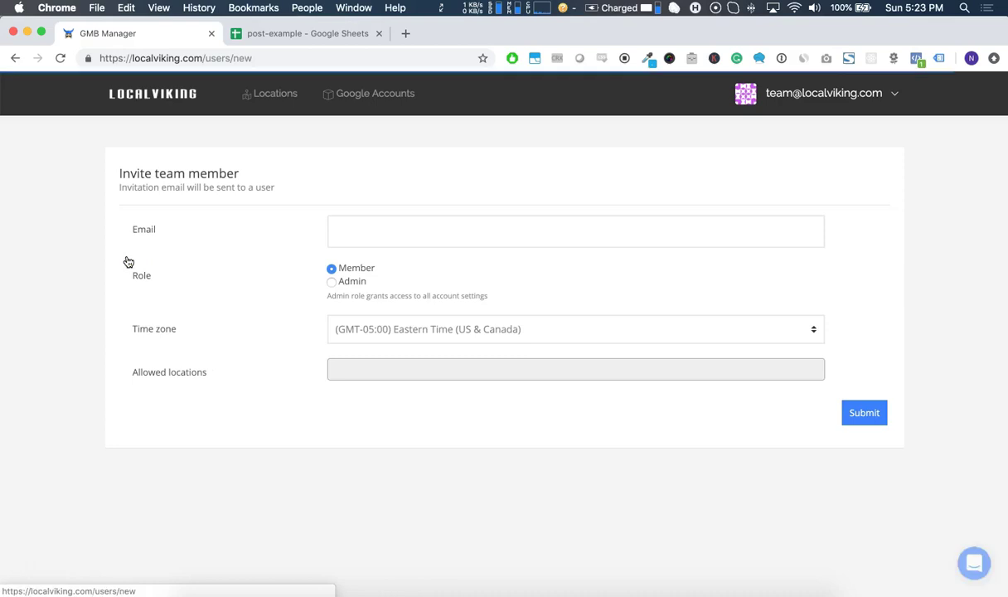
left_click(427, 221)
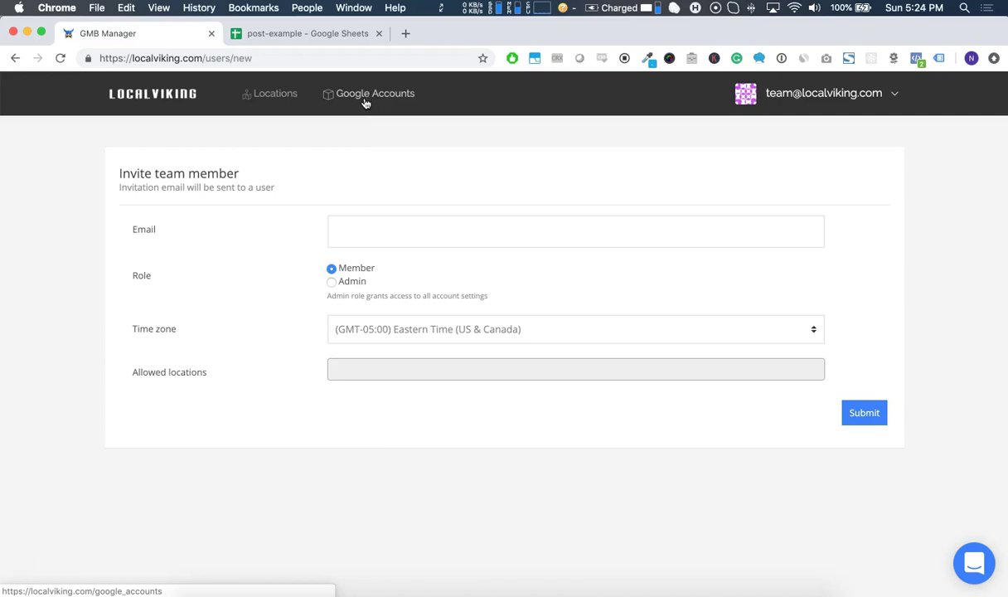
- Open Google Accounts and view the BellaVue Cleaning account with its single location
left_click(369, 101)
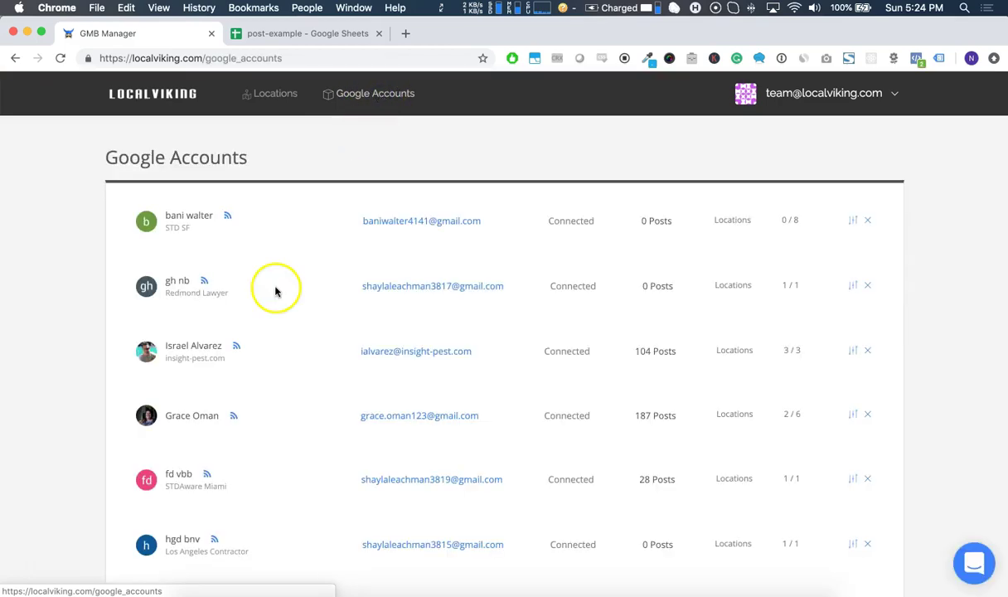
scroll(274, 287, "down", 4)
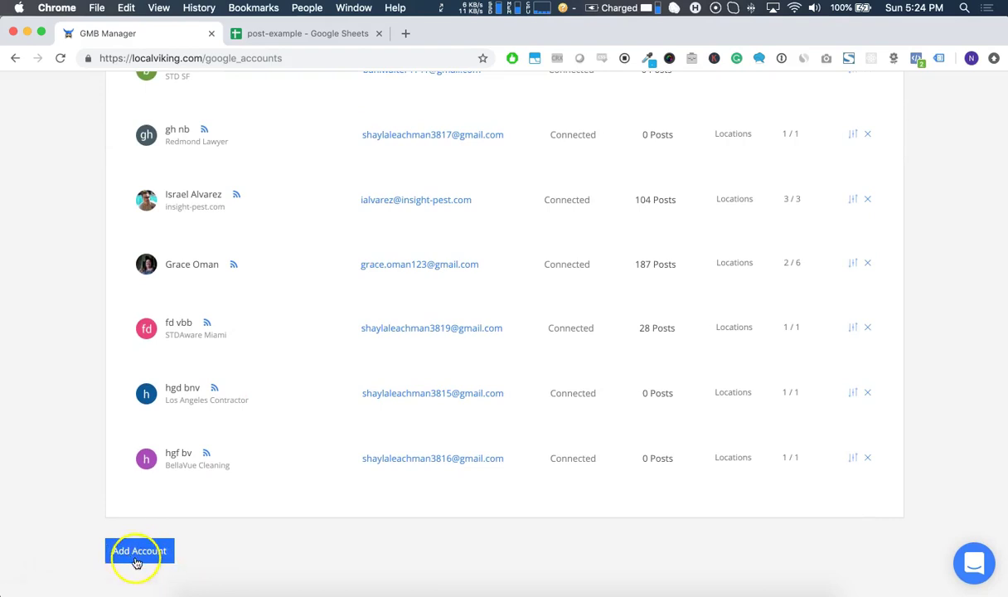
left_click(412, 463)
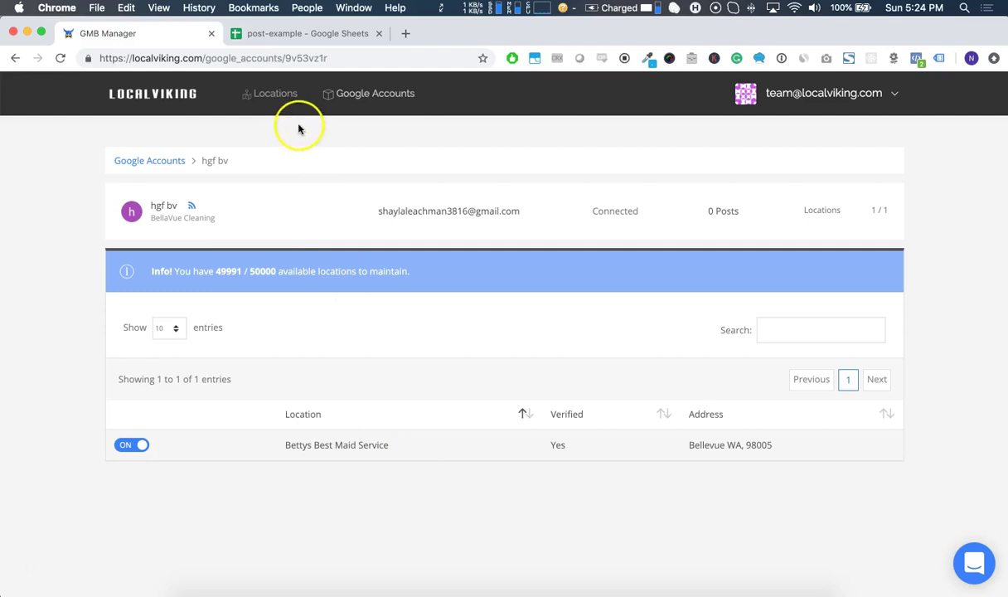
left_click(273, 104)
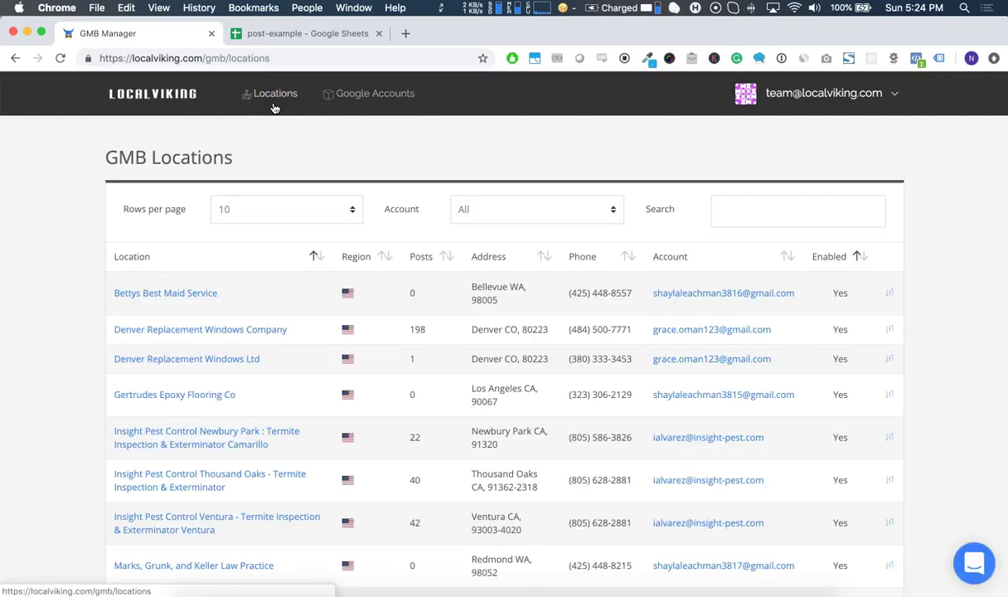
scroll(265, 463, "down", 3)
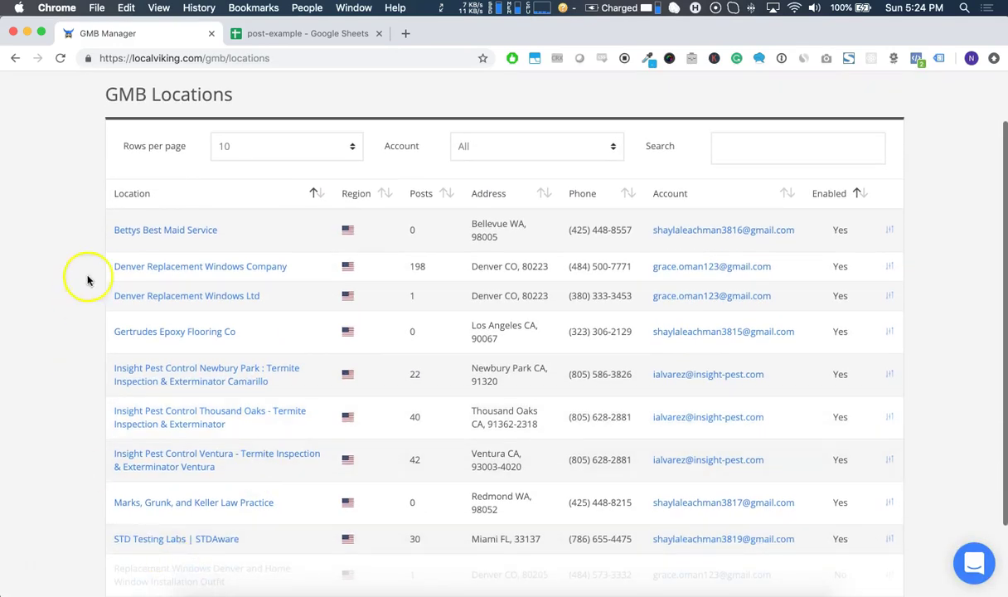
scroll(332, 390, "down", 3)
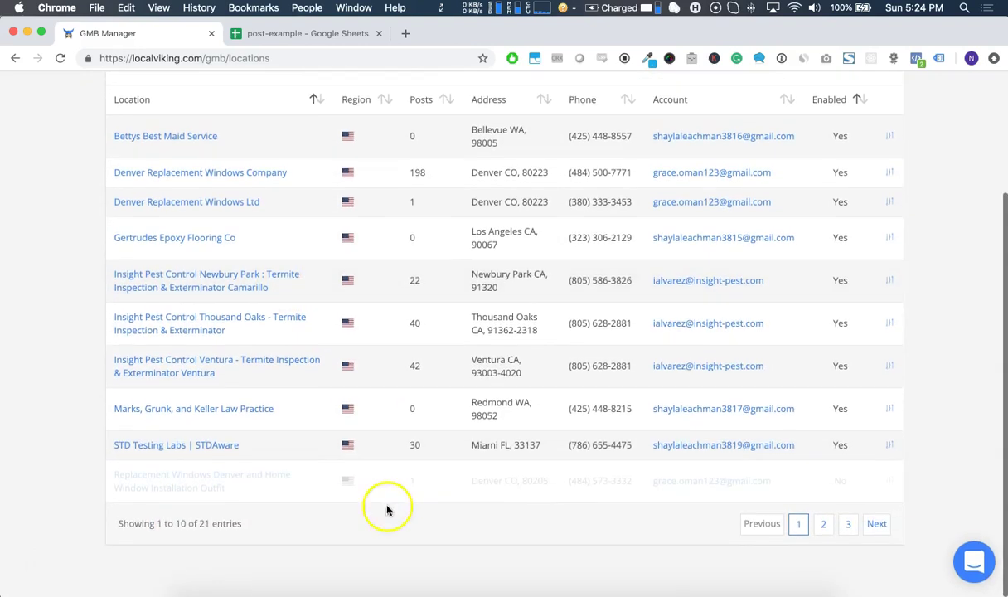
scroll(339, 406, "up", 5)
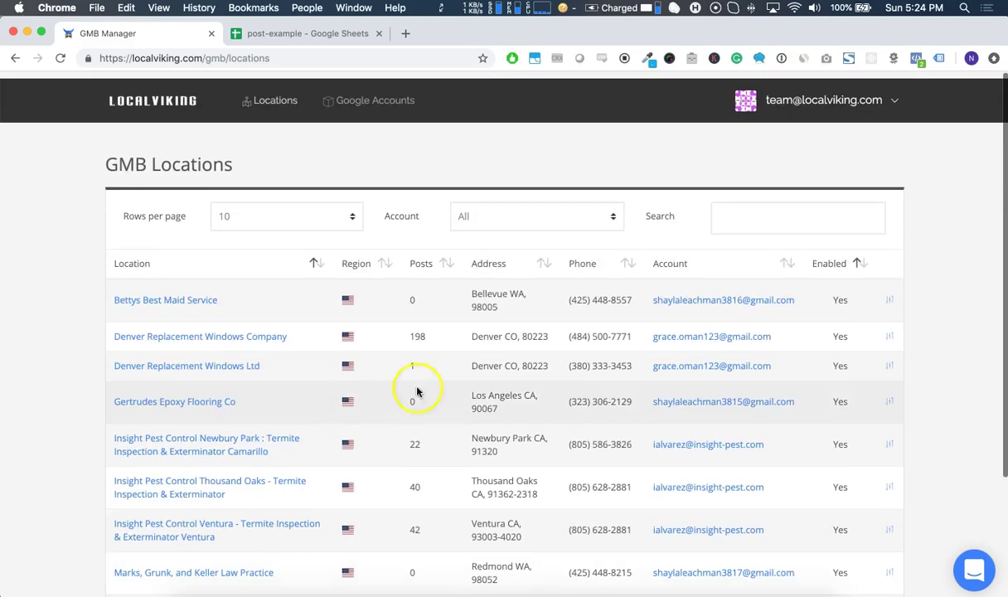
scroll(668, 412, "down", 2)
scroll(668, 413, "down", 2)
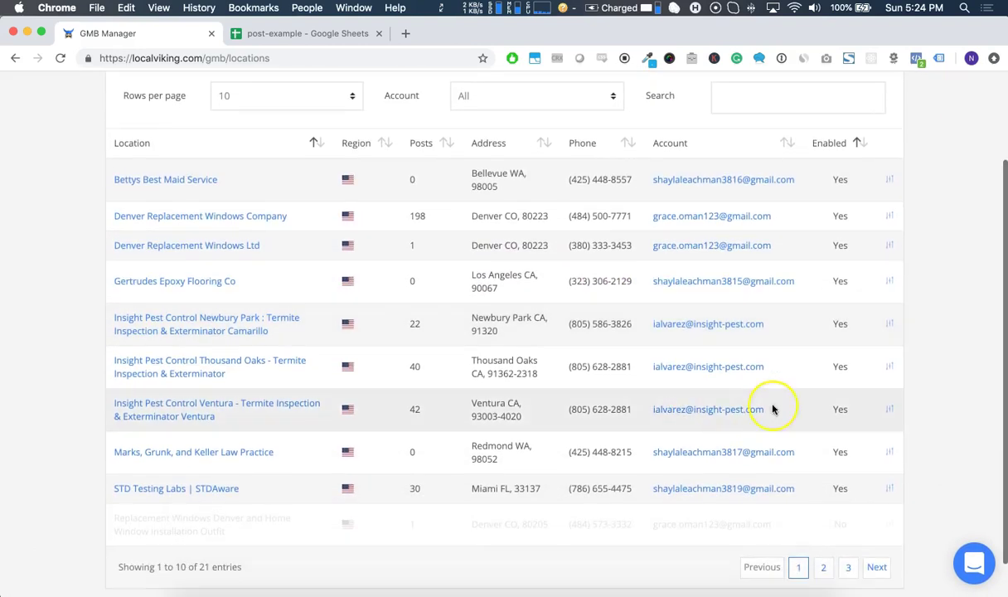
left_click(834, 453)
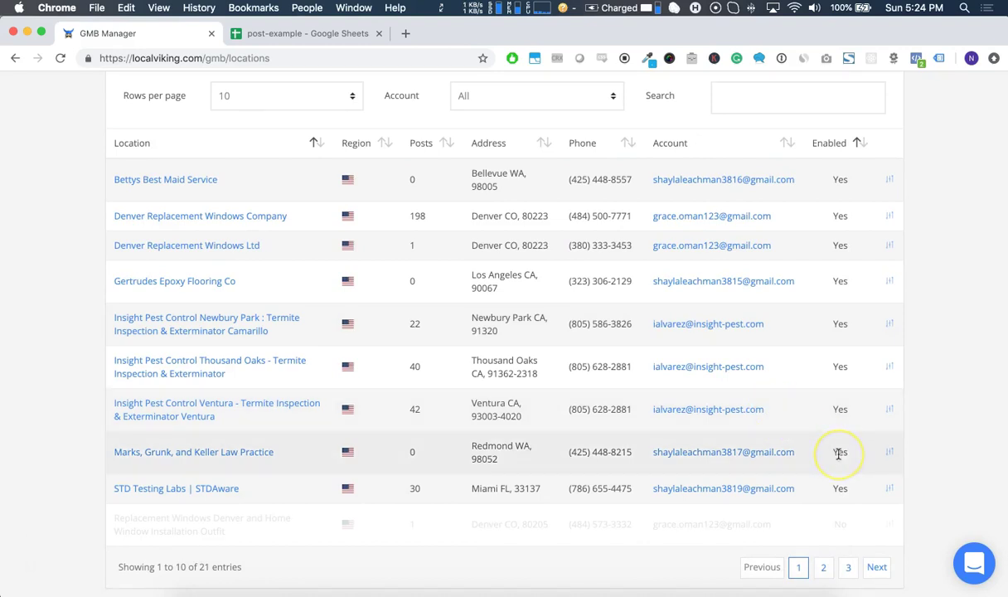
- Open the Marks, Grunk, and Keller Law Practice Edit Location form and review its fields and re-verification warning
left_click(890, 453)
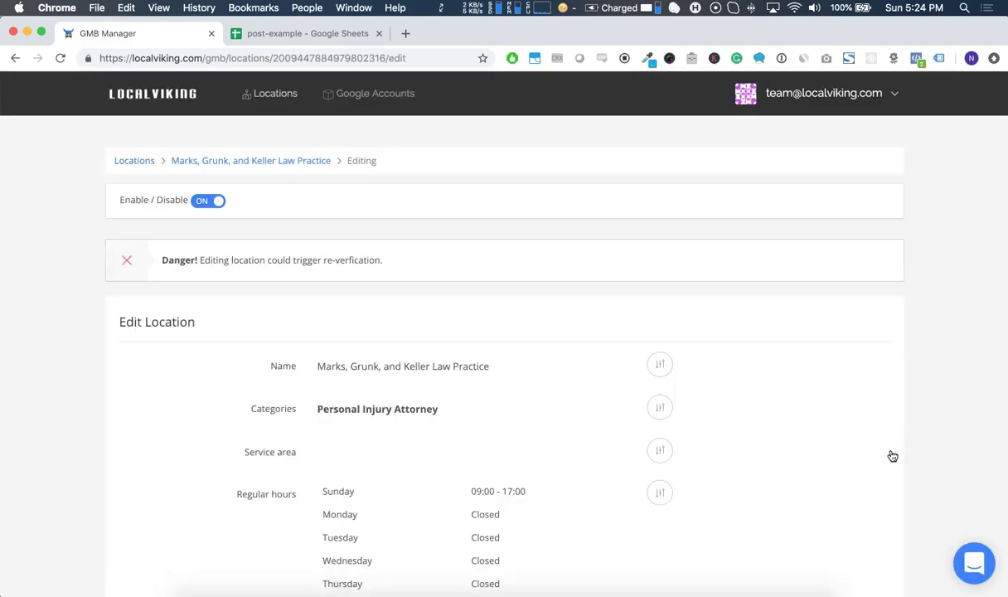
scroll(277, 327, "down", 5)
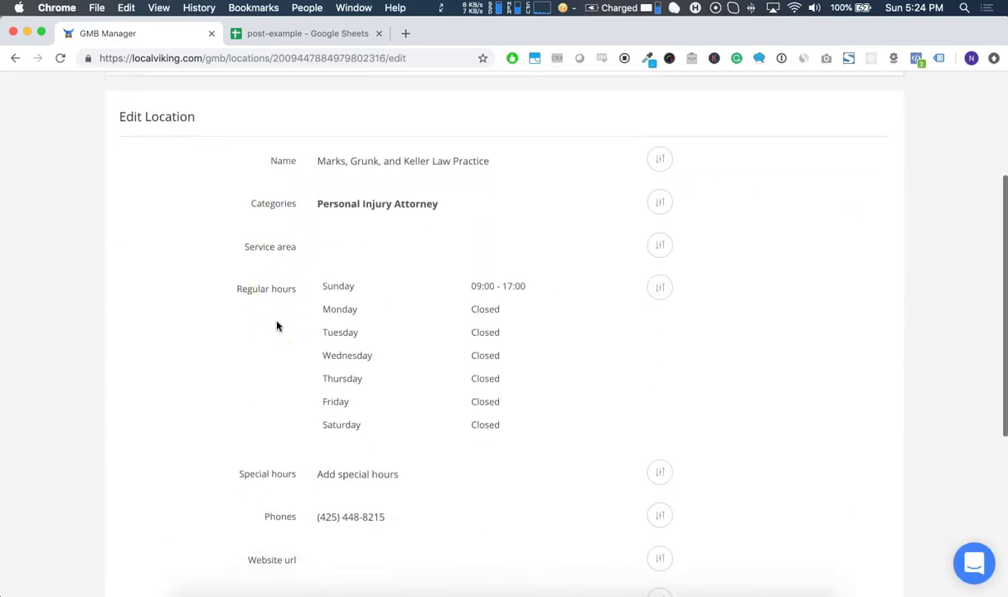
scroll(277, 326, "down", 7)
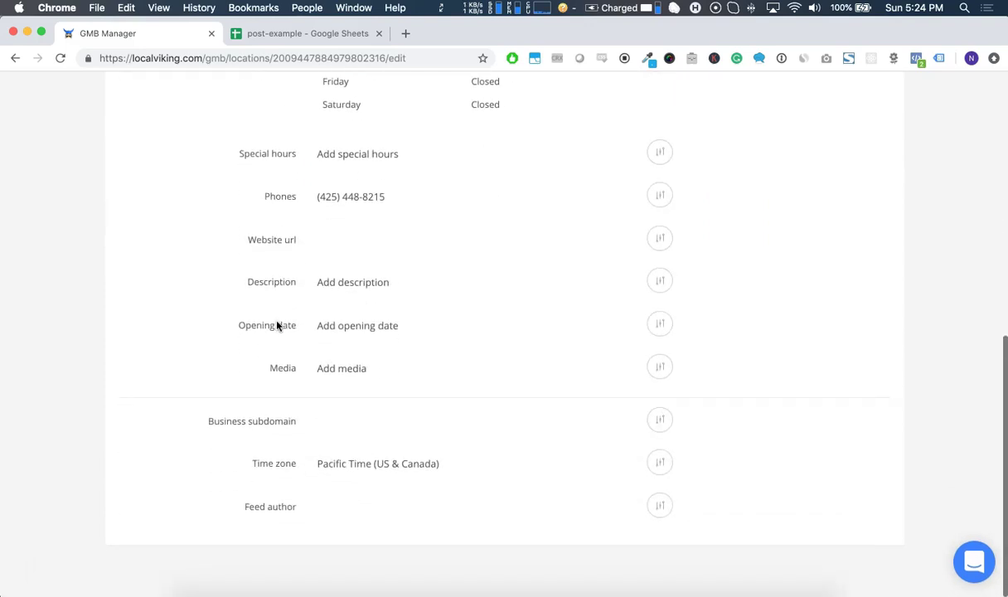
scroll(277, 325, "up", 10)
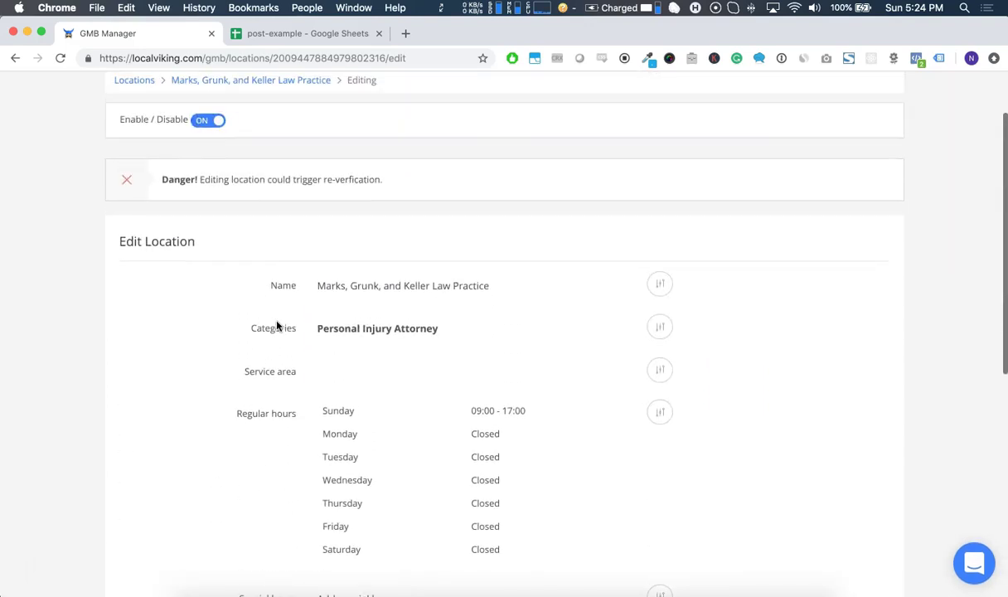
left_click_drag(162, 179, 380, 181)
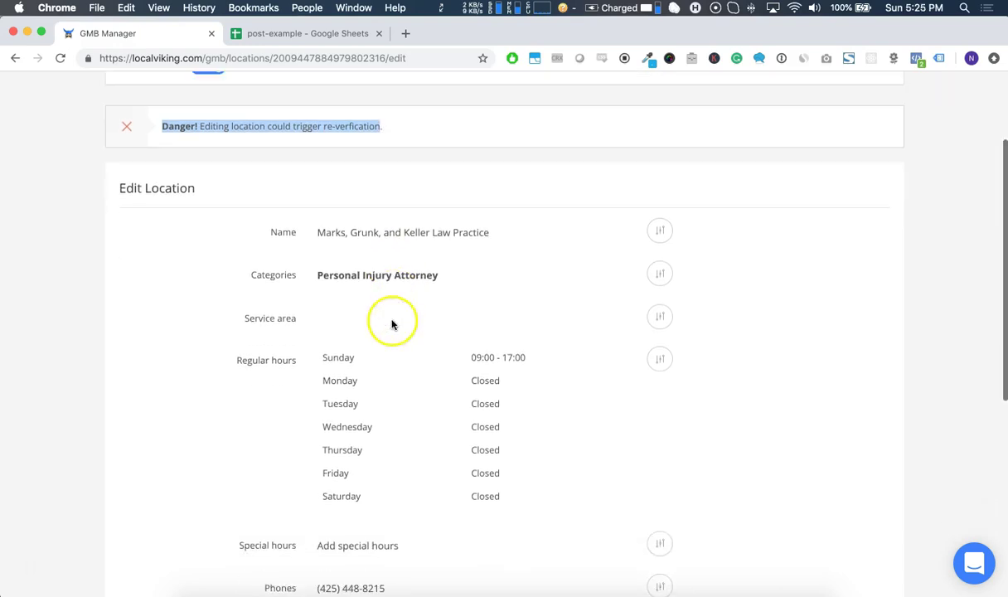
scroll(393, 321, "down", 2)
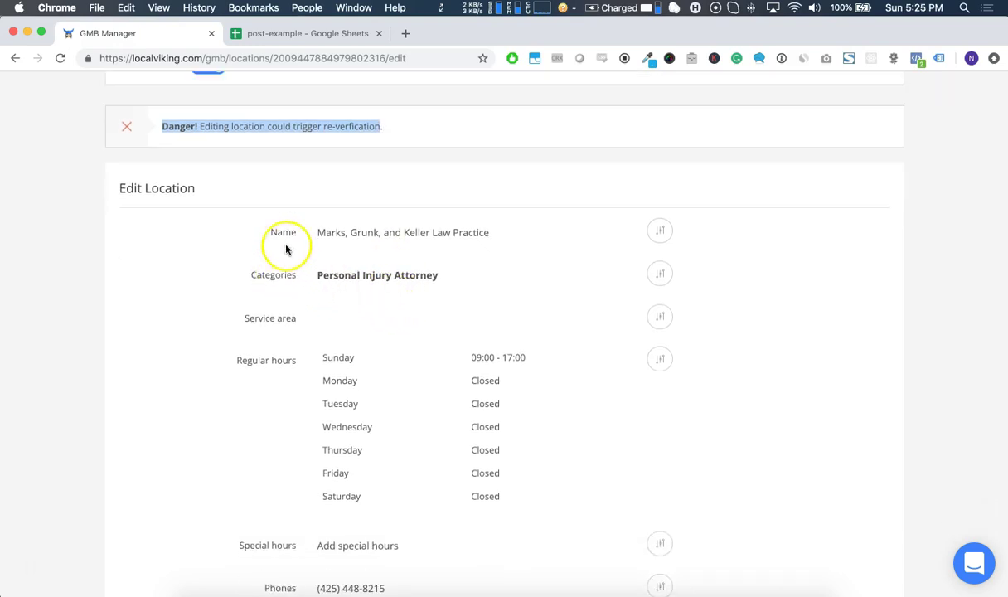
scroll(284, 242, "down", 5)
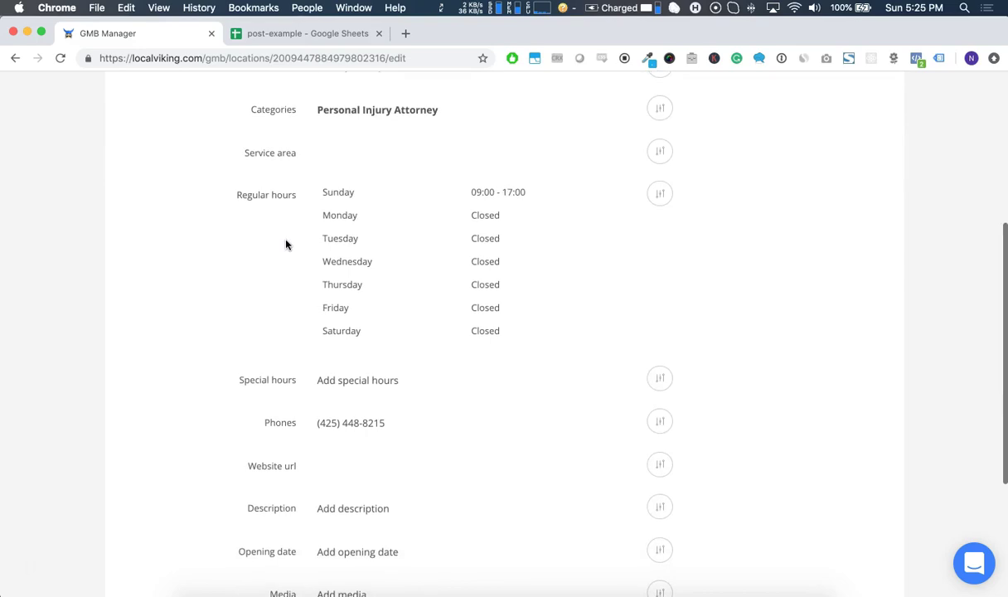
left_click(321, 399)
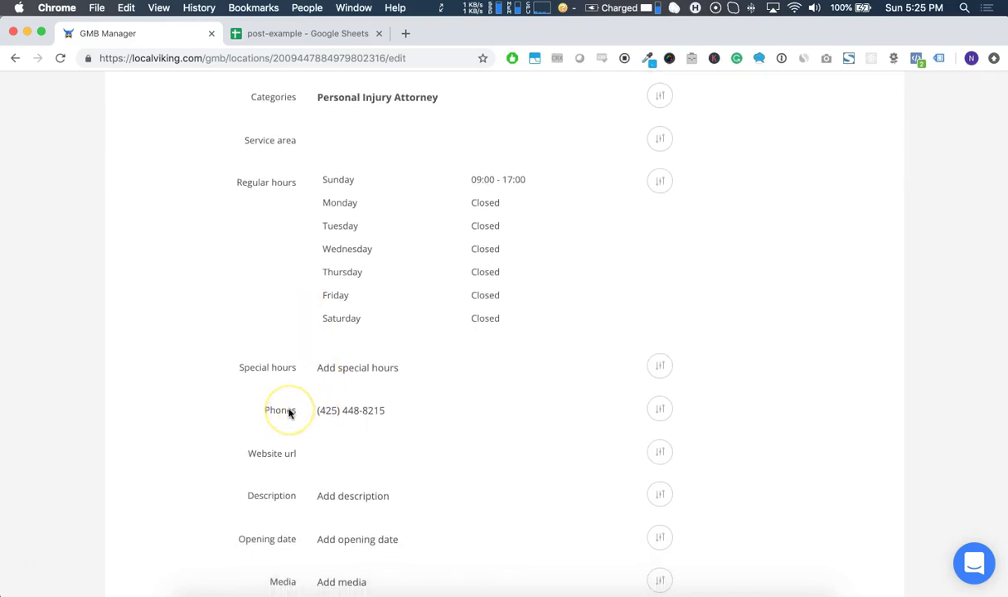
scroll(288, 412, "down", 5)
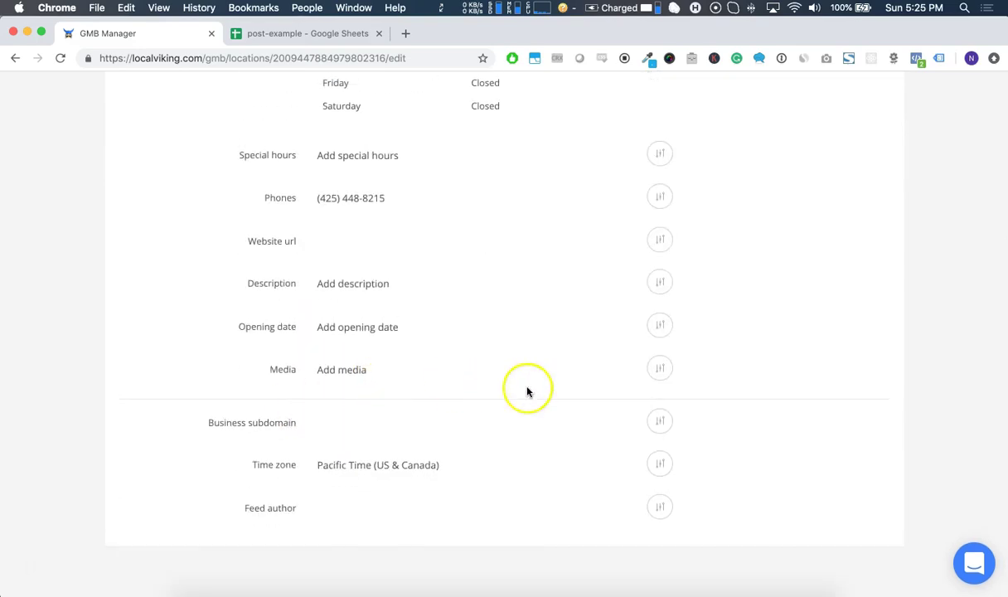
- Open the location's Upload Photo form and check the category choices without picking one
left_click(660, 369)
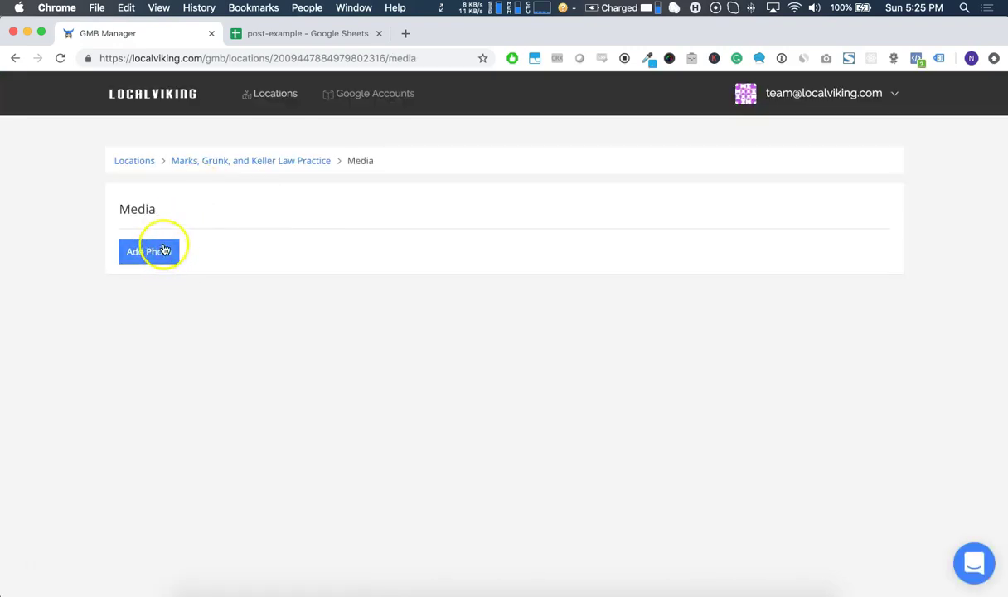
left_click(158, 250)
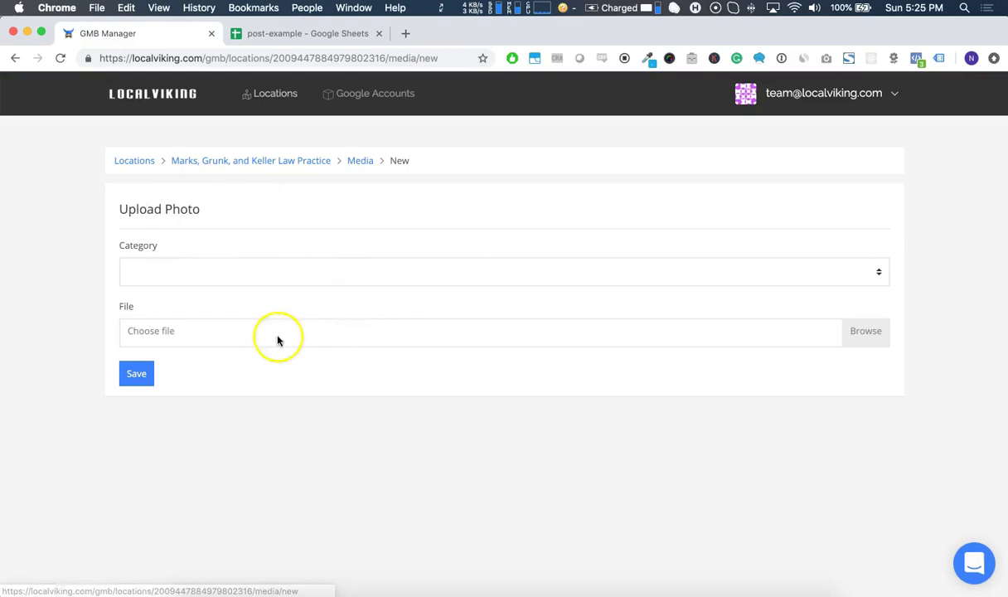
left_click(486, 274)
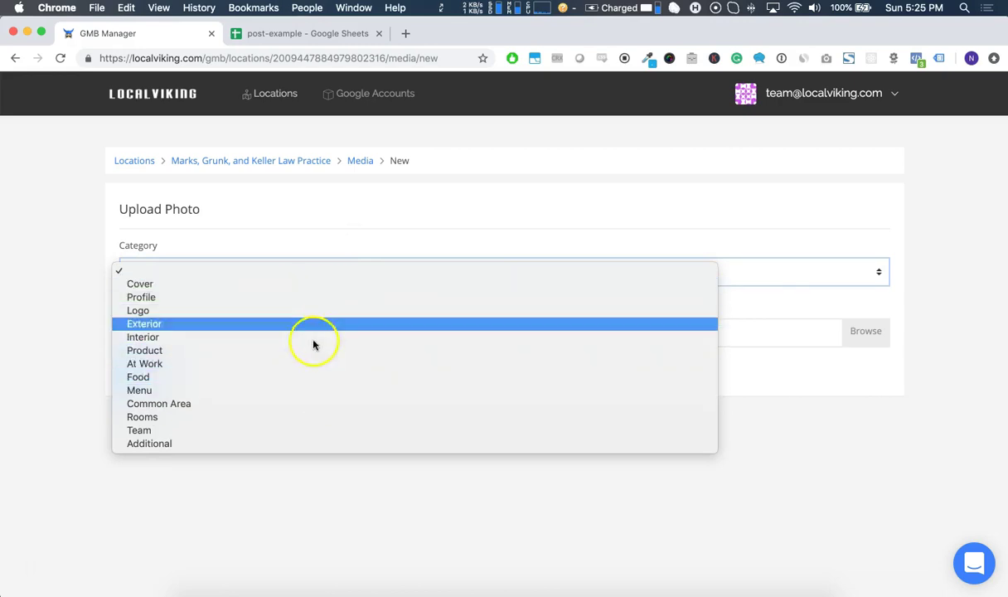
left_click(67, 355)
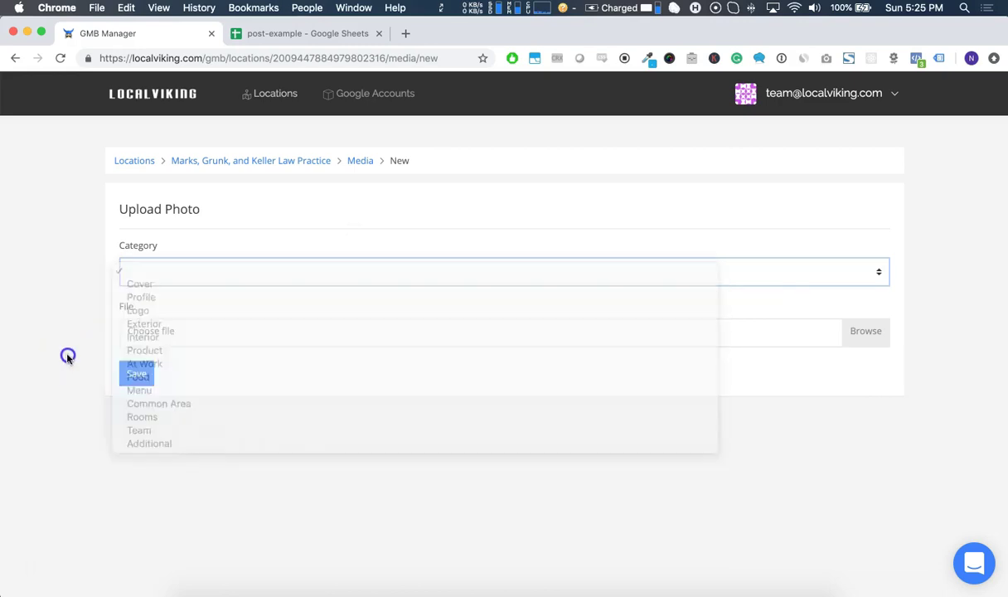
- Return to the law practice's location dashboard
left_click(268, 161)
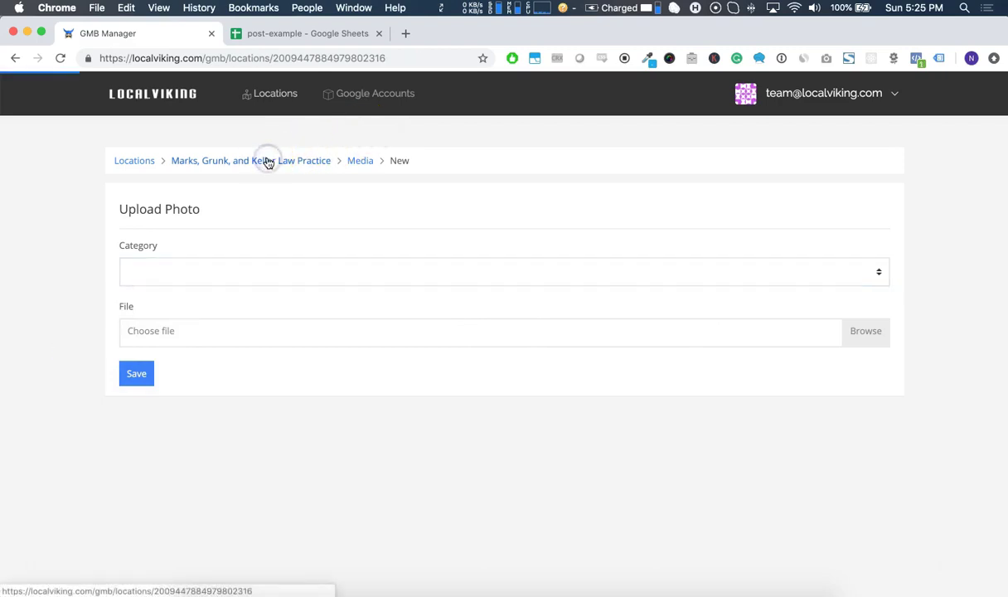
scroll(845, 439, "down", 2)
scroll(580, 439, "up", 4)
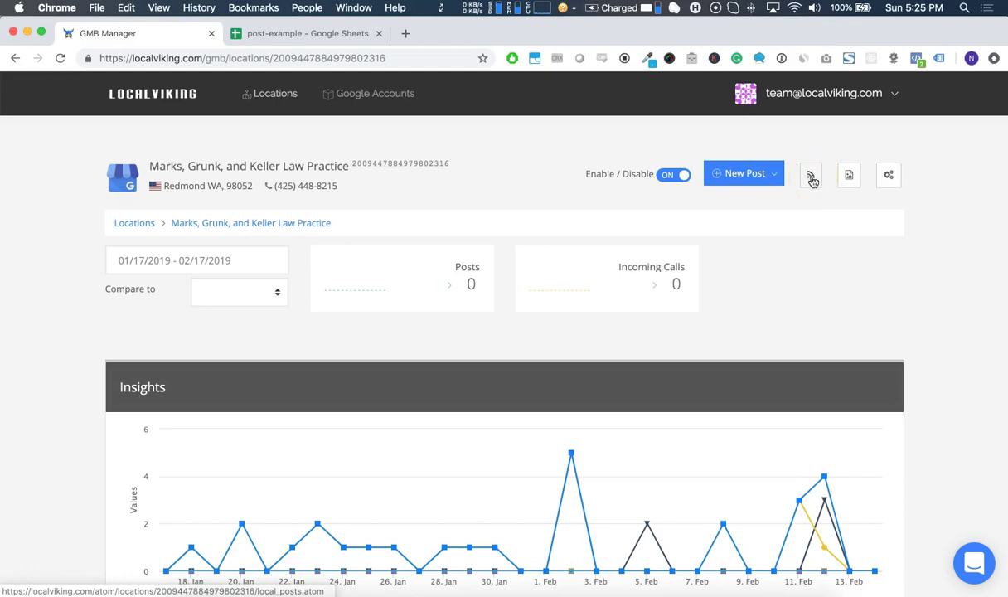
- View the location's Atom posts feed, come back, and show the New Post options
left_click(812, 178)
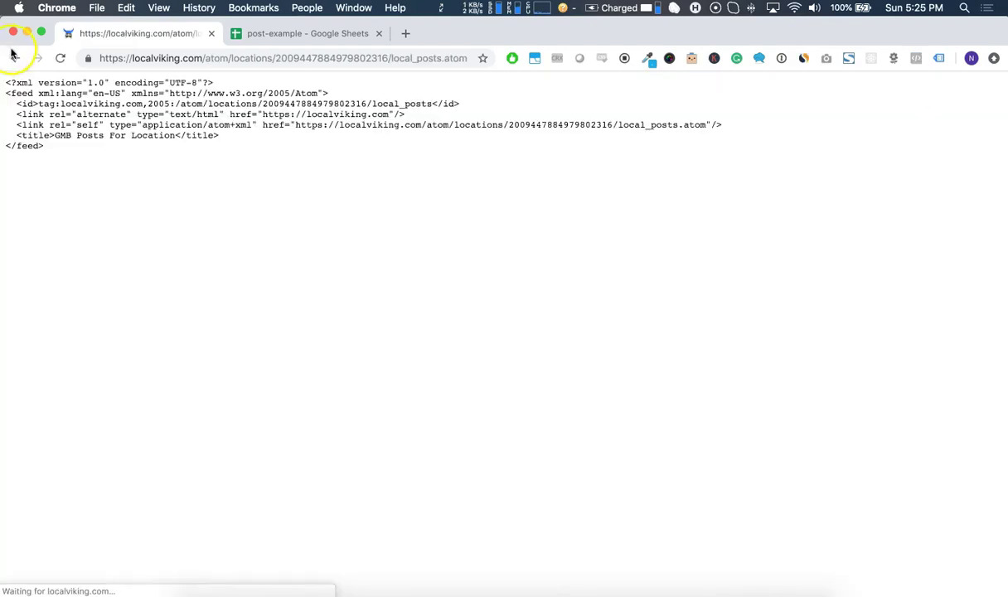
left_click(14, 56)
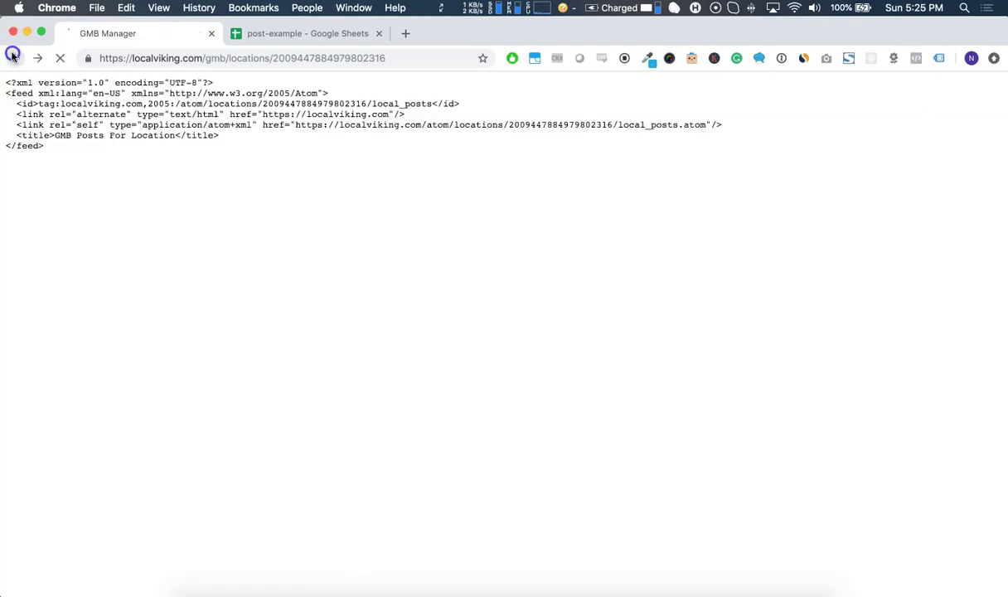
left_click(773, 178)
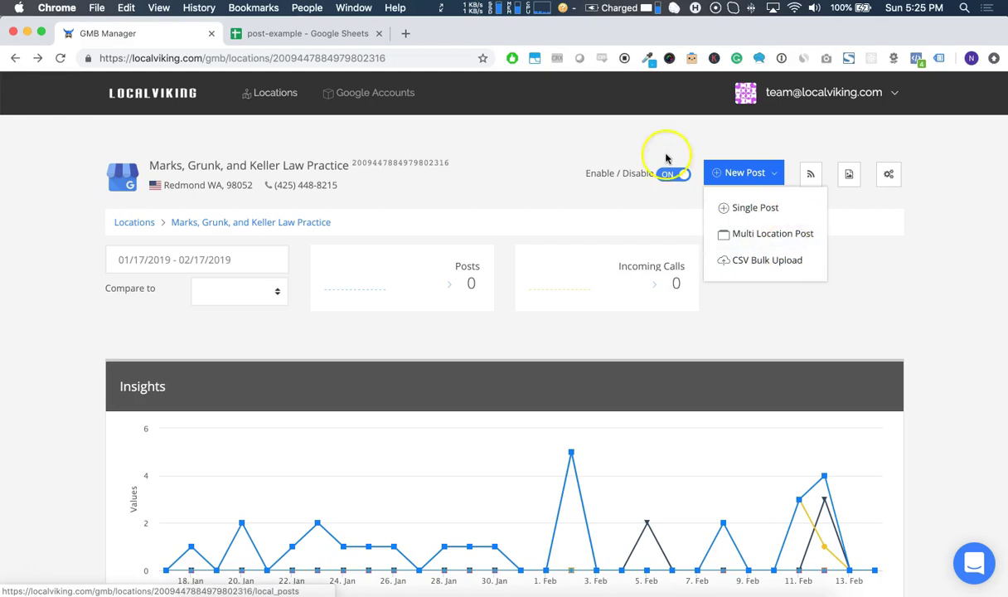
- Close the new post options and select the location's ID number
left_click(508, 163)
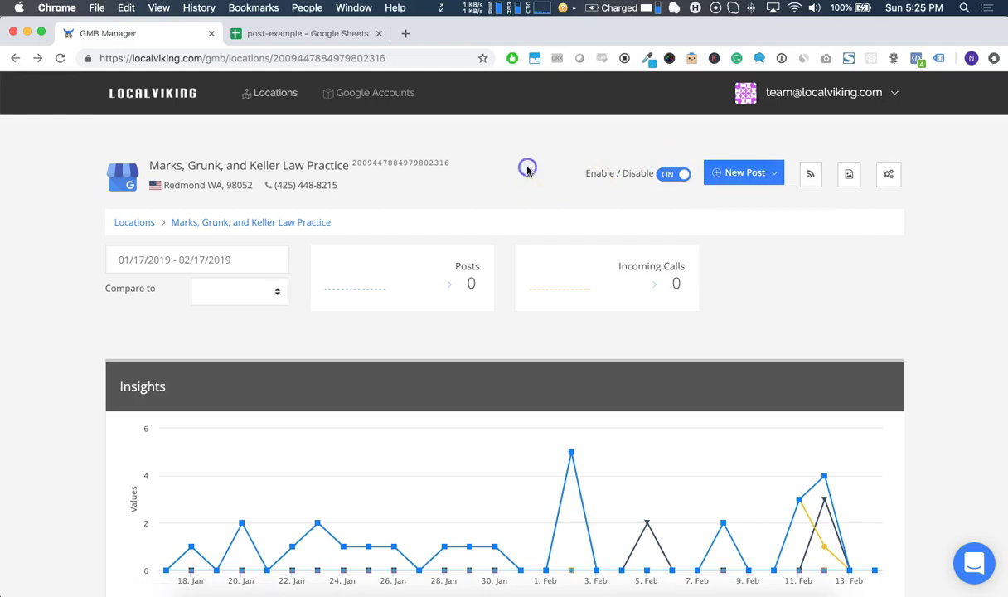
double_click(374, 162)
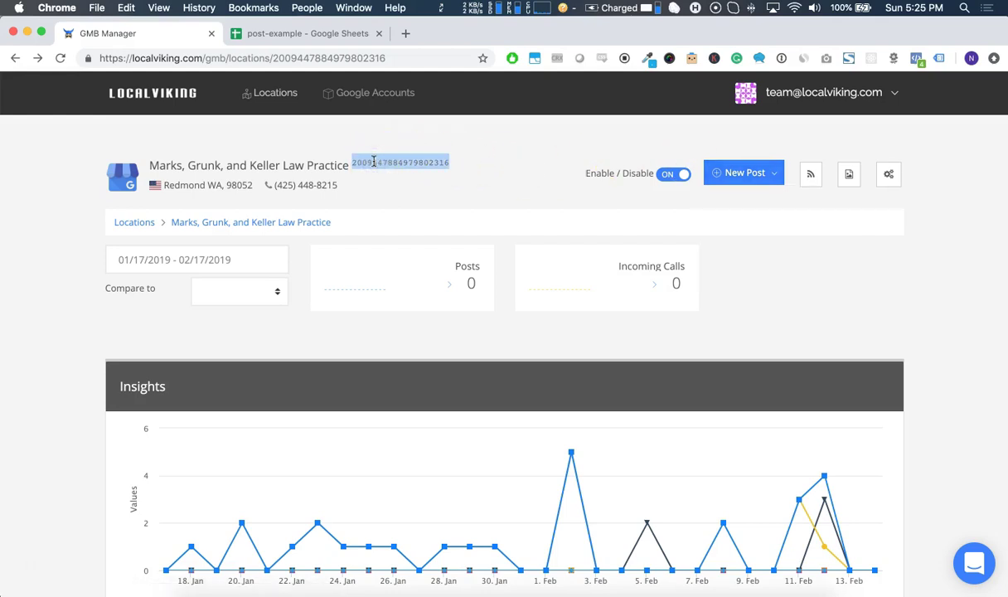
left_click_drag(374, 162, 385, 166)
- Scroll through the Insights chart, keyword credits and February 2019 post calendar
scroll(387, 164, "down", 5)
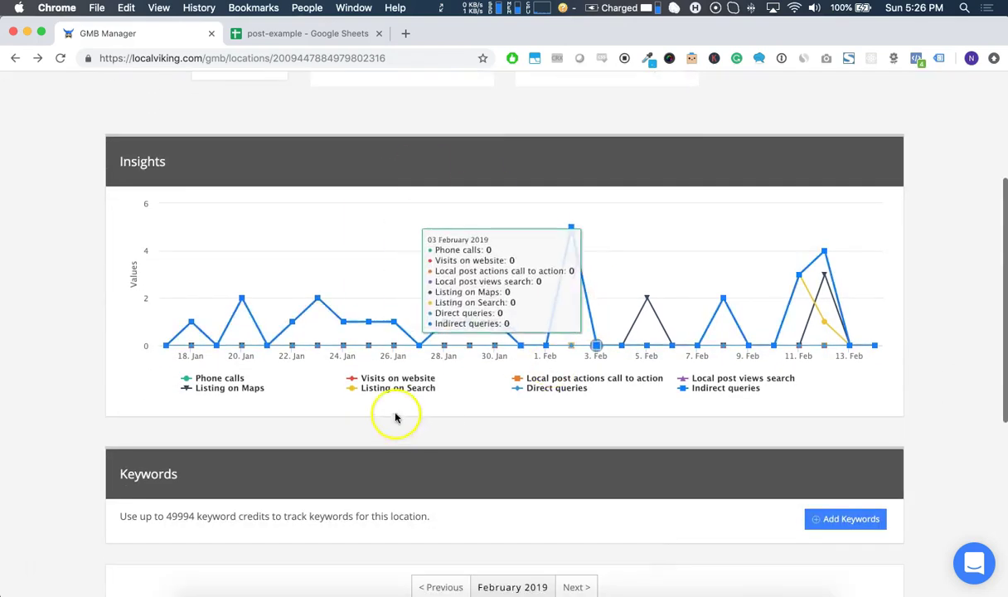
scroll(433, 348, "down", 3)
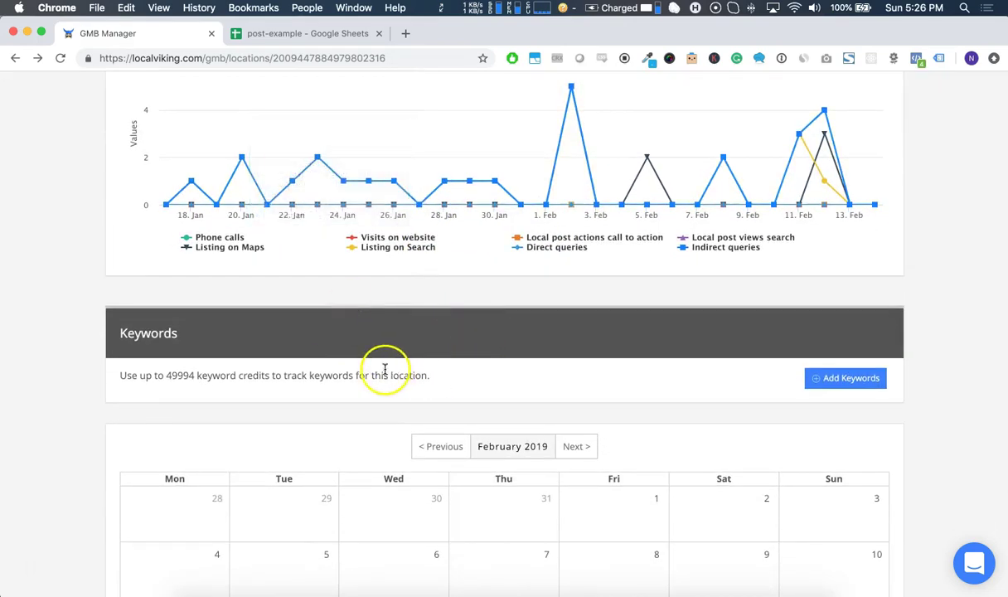
scroll(386, 368, "down", 5)
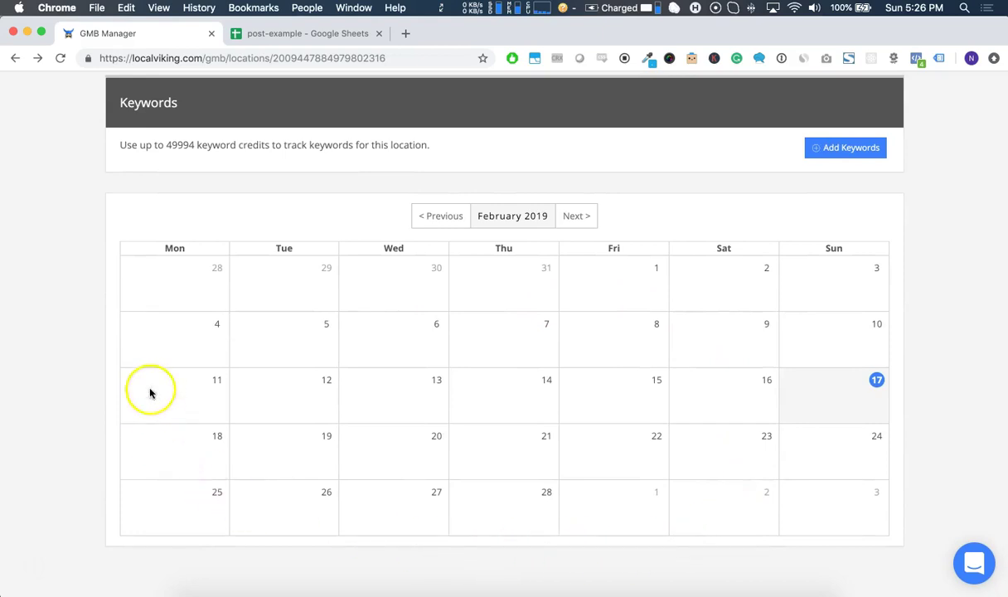
scroll(207, 326, "up", 10)
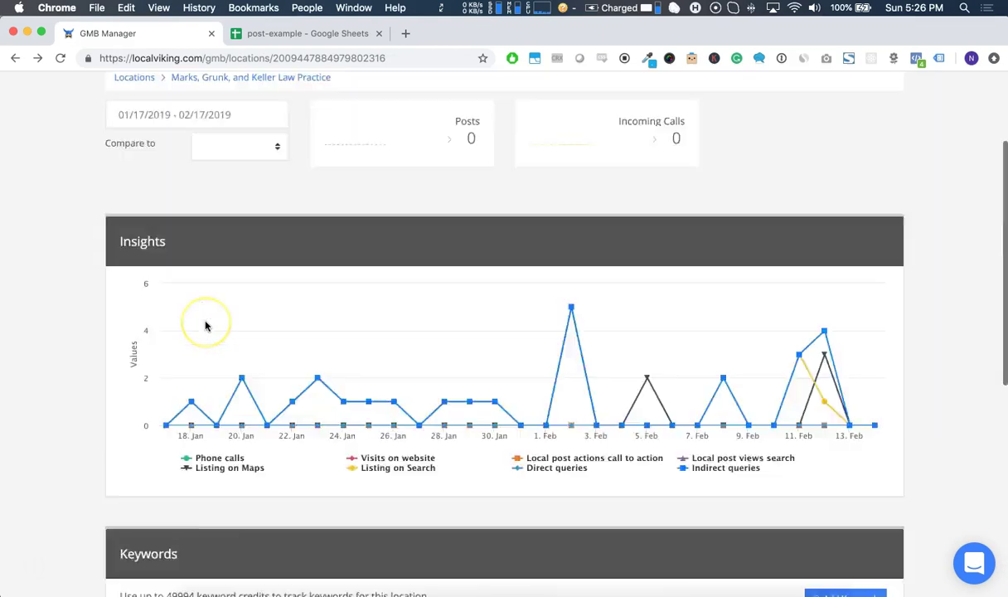
scroll(207, 326, "up", 3)
- Compare insights to 2 Months ago and check the added 11/17/2018 – 12/17/2018 chart
left_click(249, 295)
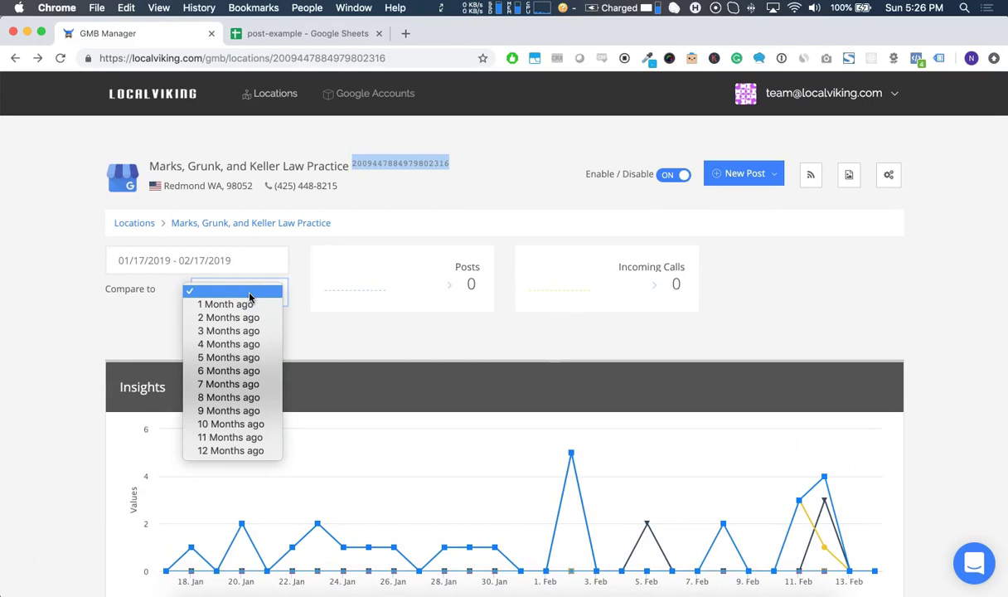
left_click(259, 325)
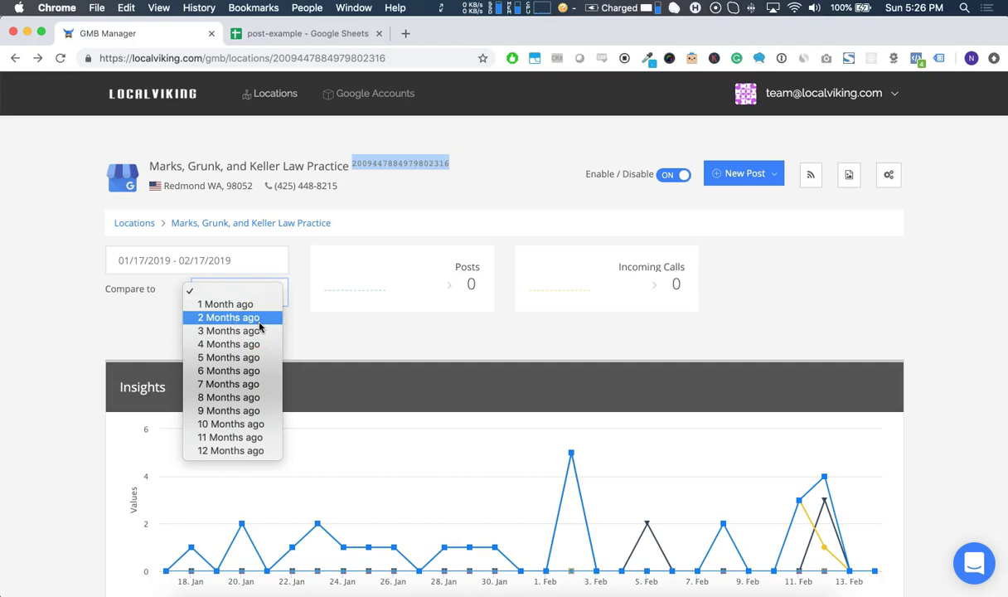
left_click(247, 321)
scroll(290, 365, "down", 5)
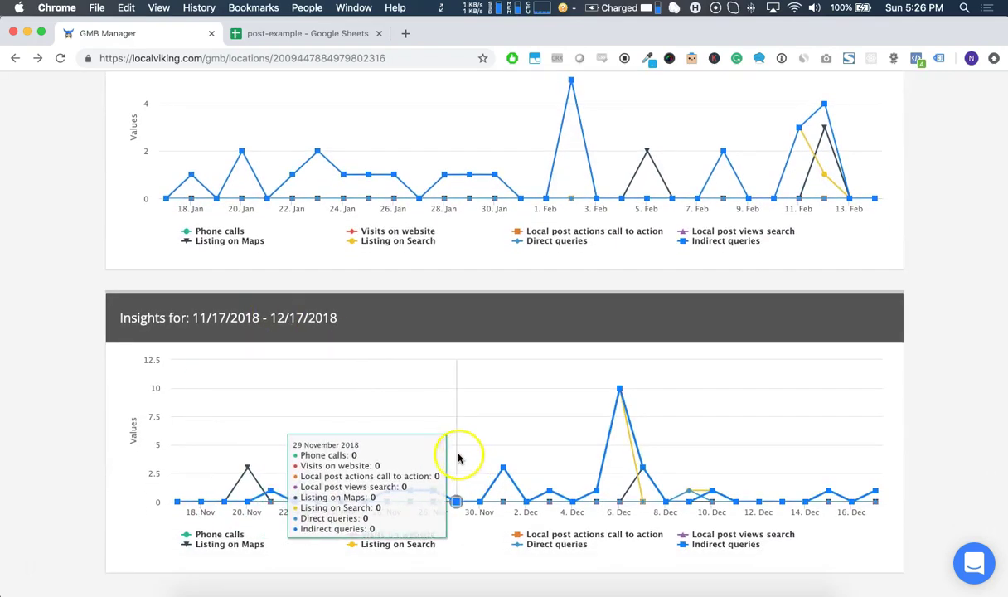
scroll(366, 322, "up", 2)
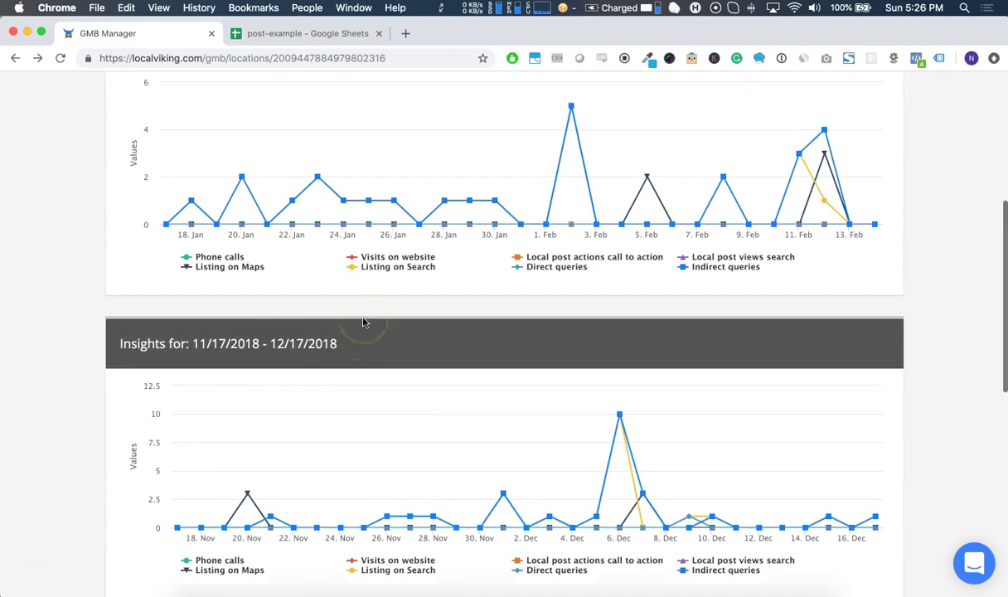
scroll(547, 273, "up", 8)
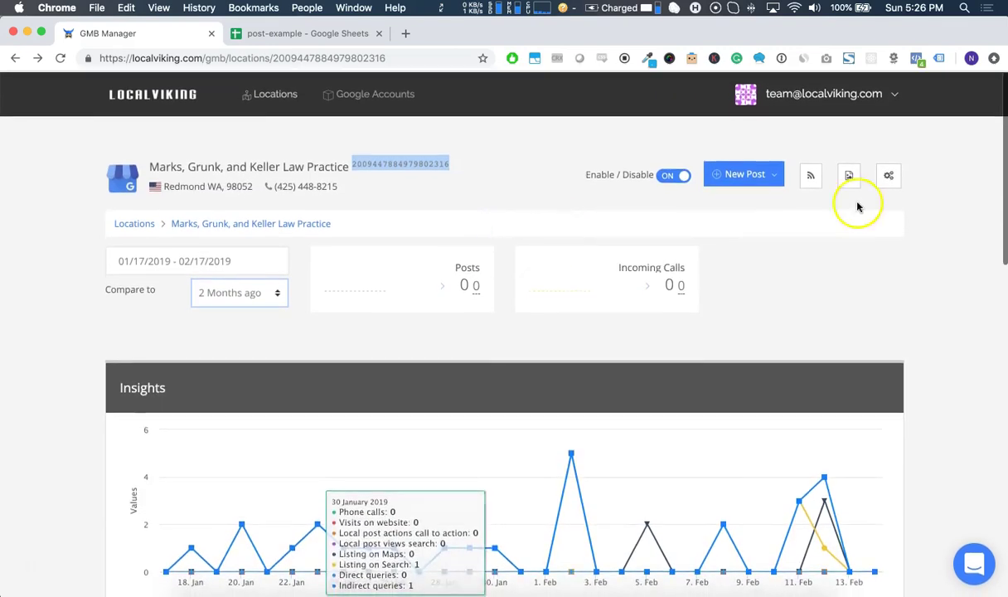
- Show the Multi Location Post and CSV Bulk Upload options, then start a Single Post
left_click(775, 175)
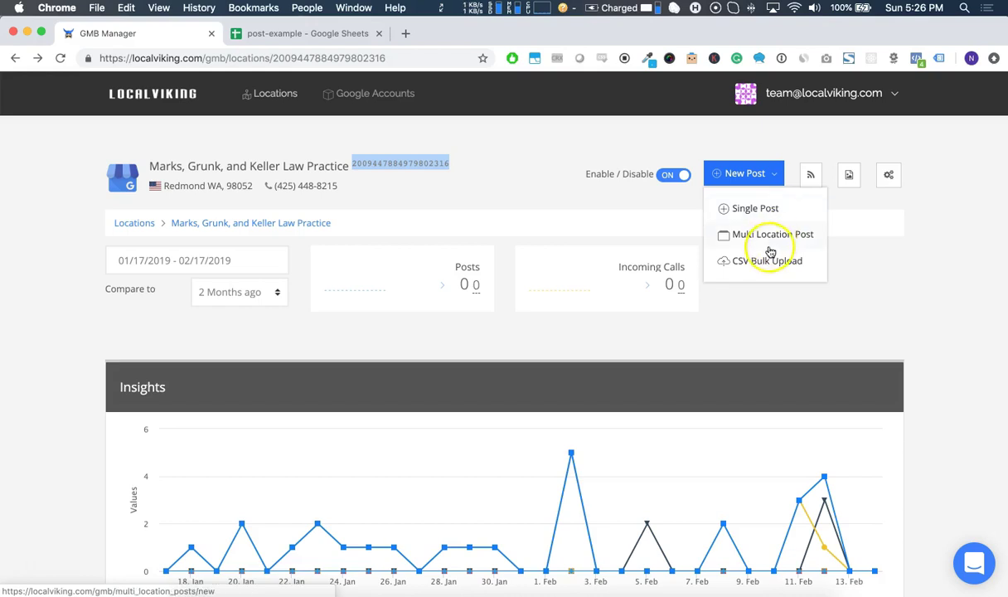
left_click(770, 240)
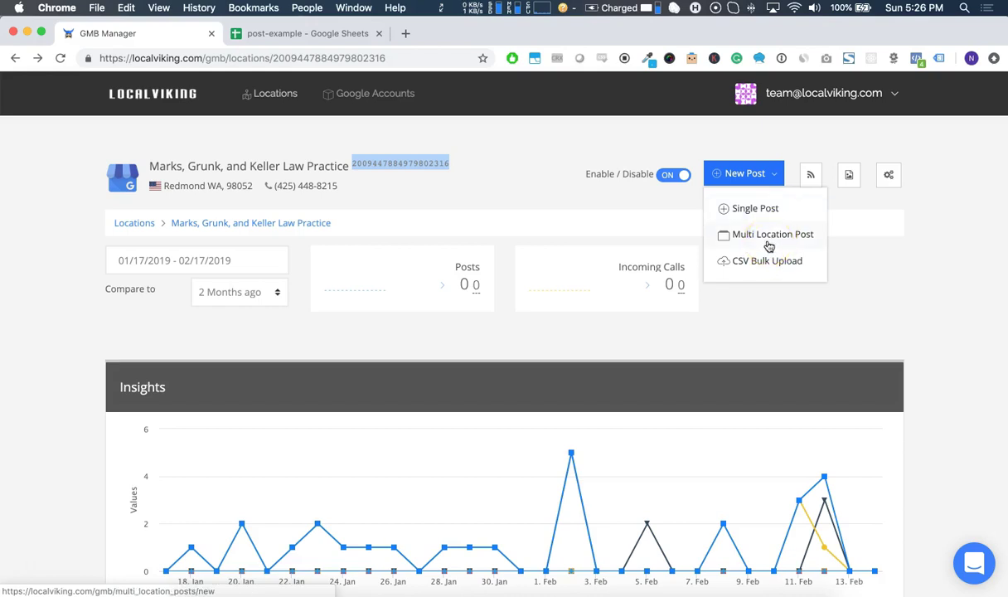
left_click(777, 266)
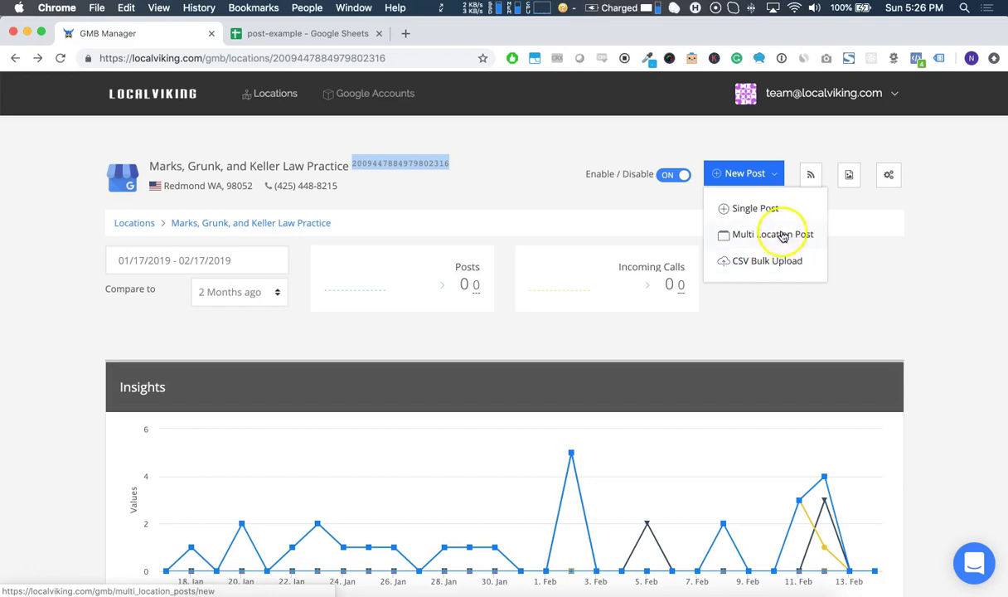
left_click(779, 210)
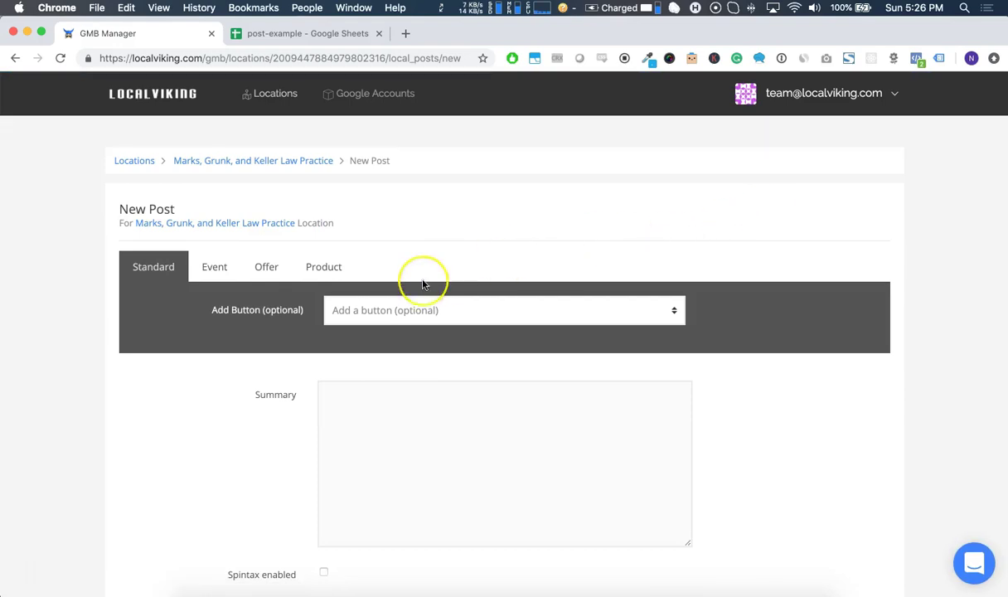
- Keep the post type Standard and set its optional button to Book
scroll(415, 276, "down", 3)
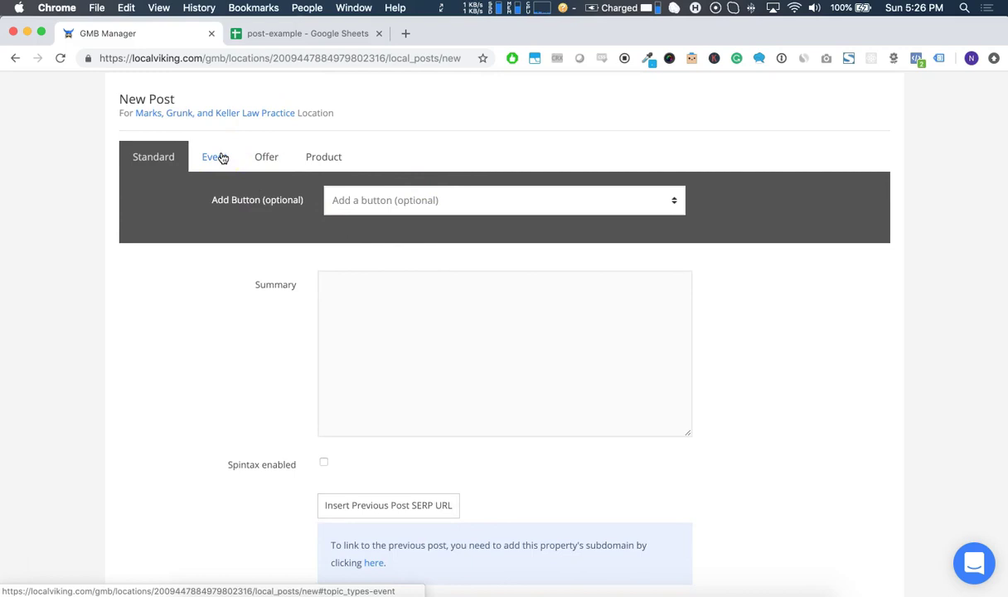
left_click(145, 160)
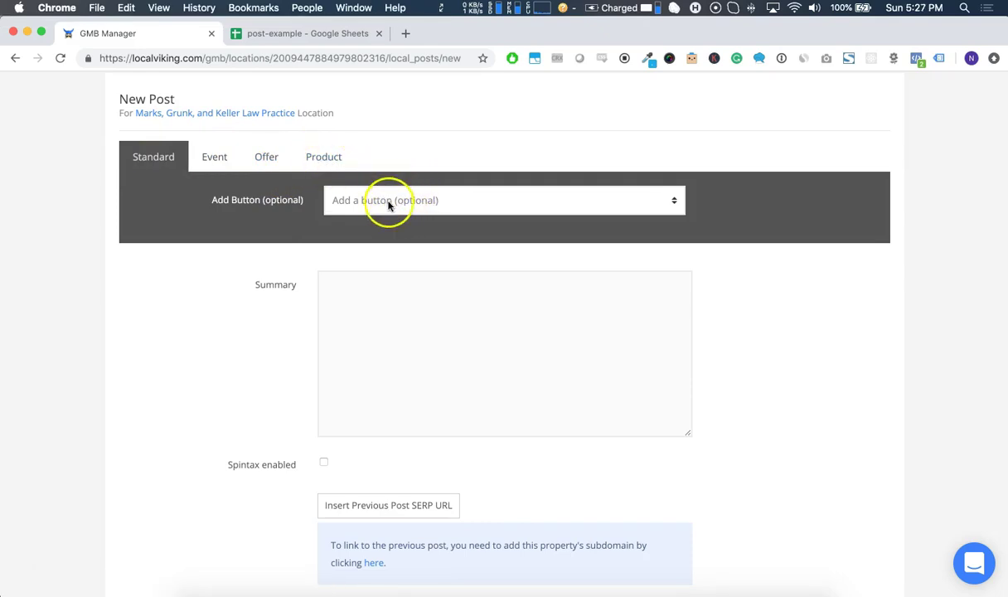
left_click(388, 205)
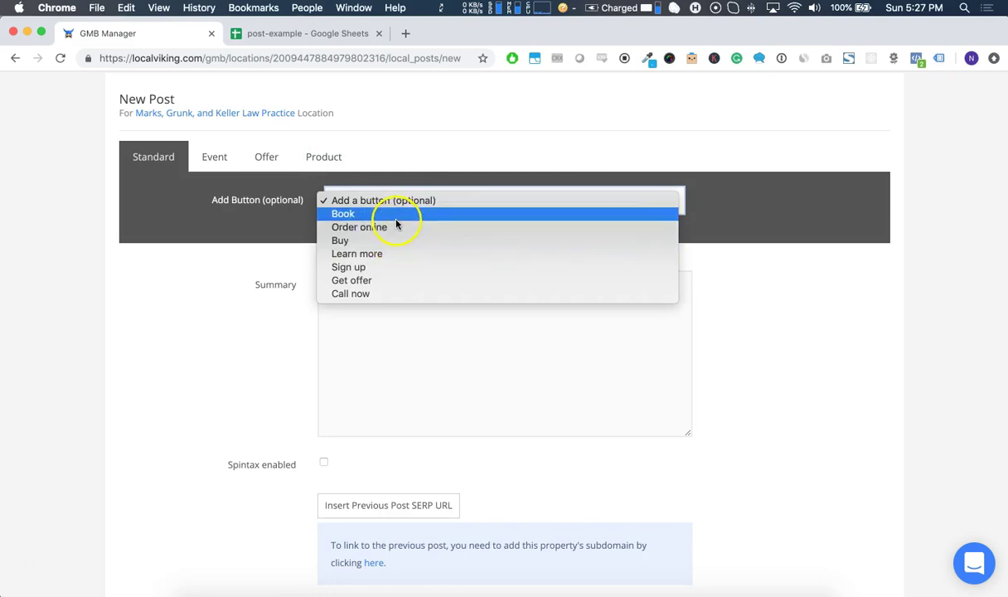
left_click(396, 216)
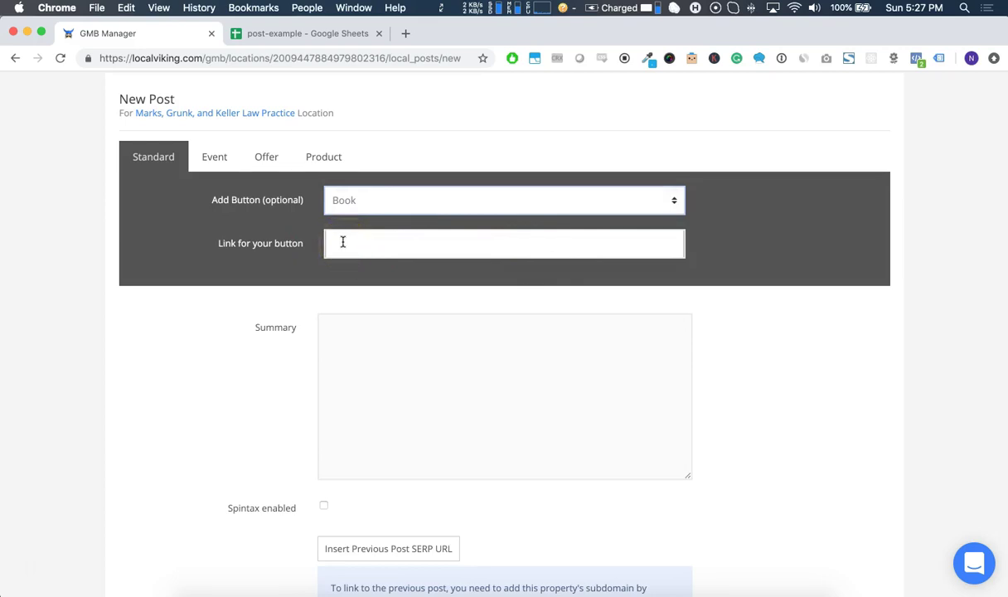
scroll(343, 242, "down", 5)
scroll(414, 224, "up", 1)
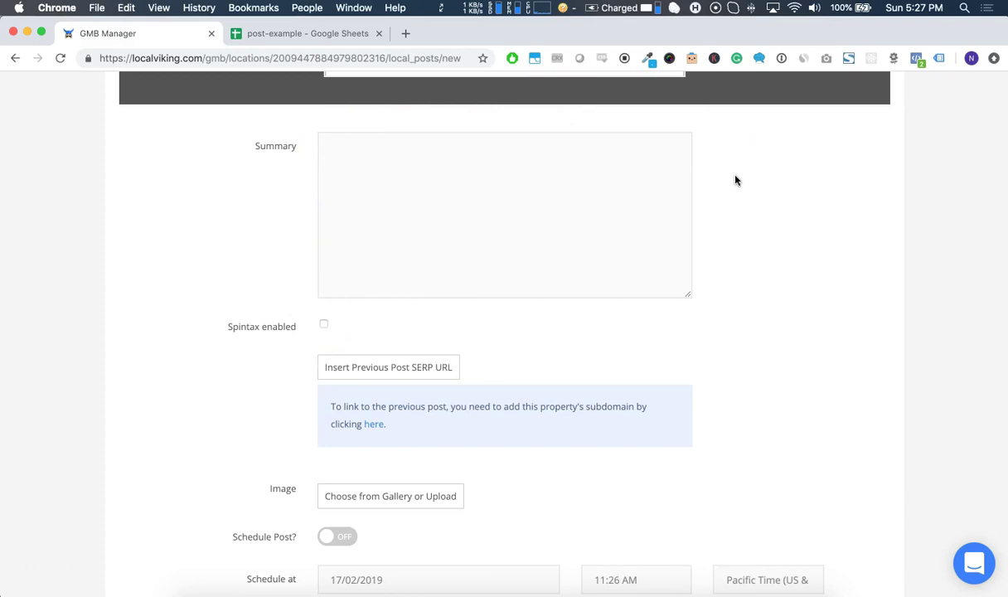
- Insert the Previous Post SERP URL placeholder into the Summary and select the inserted text
scroll(734, 180, "down", 1)
left_click(415, 358)
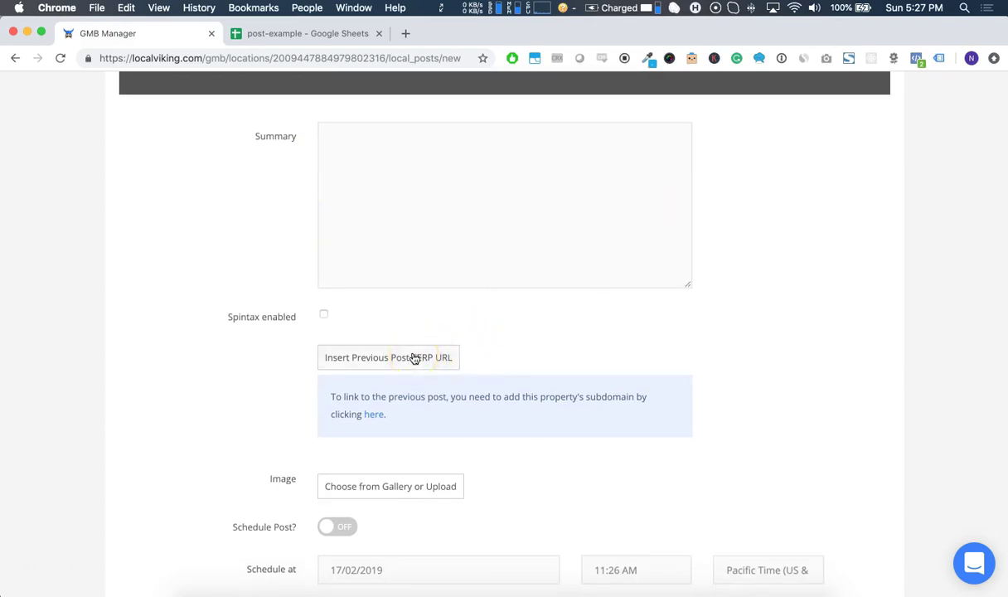
left_click(414, 358)
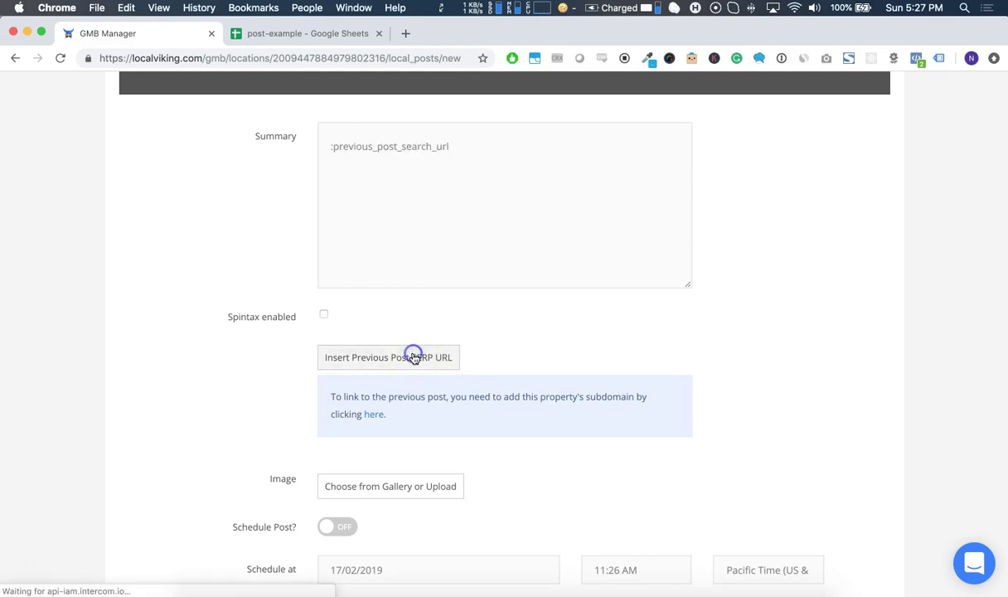
left_click_drag(330, 150, 449, 151)
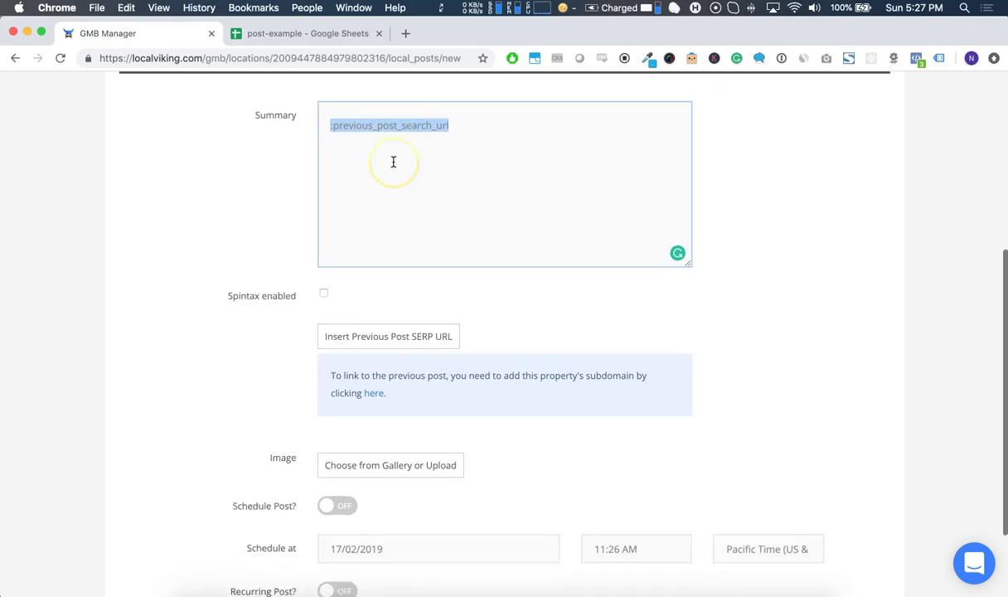
- Open the image gallery and close it without attaching an image
scroll(394, 162, "down", 3)
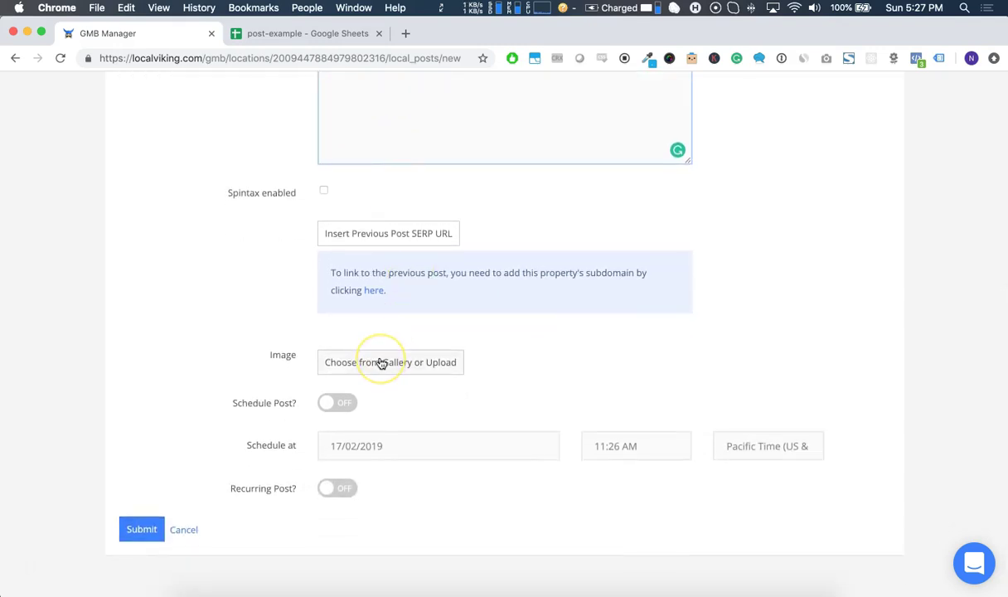
left_click(378, 365)
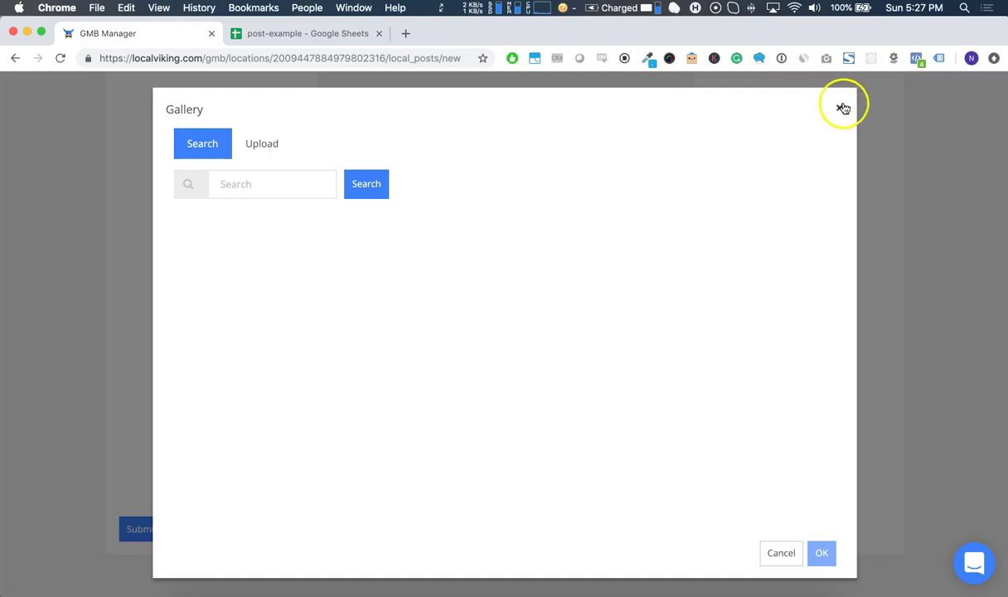
left_click(842, 108)
scroll(610, 282, "down", 1)
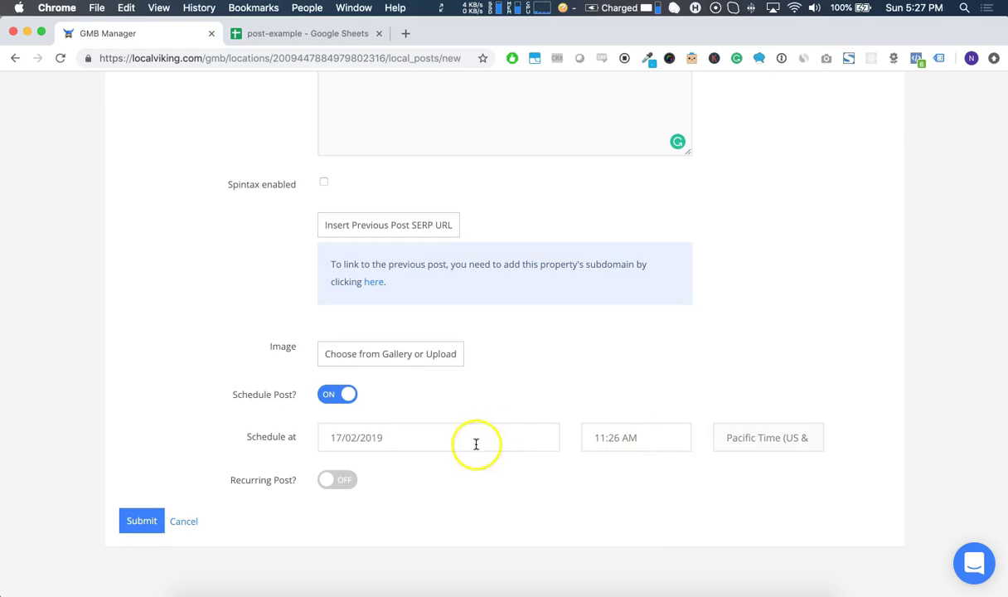
- Schedule the post for 18/02/2019, opening and closing the time picker
left_click(475, 443)
left_click(354, 358)
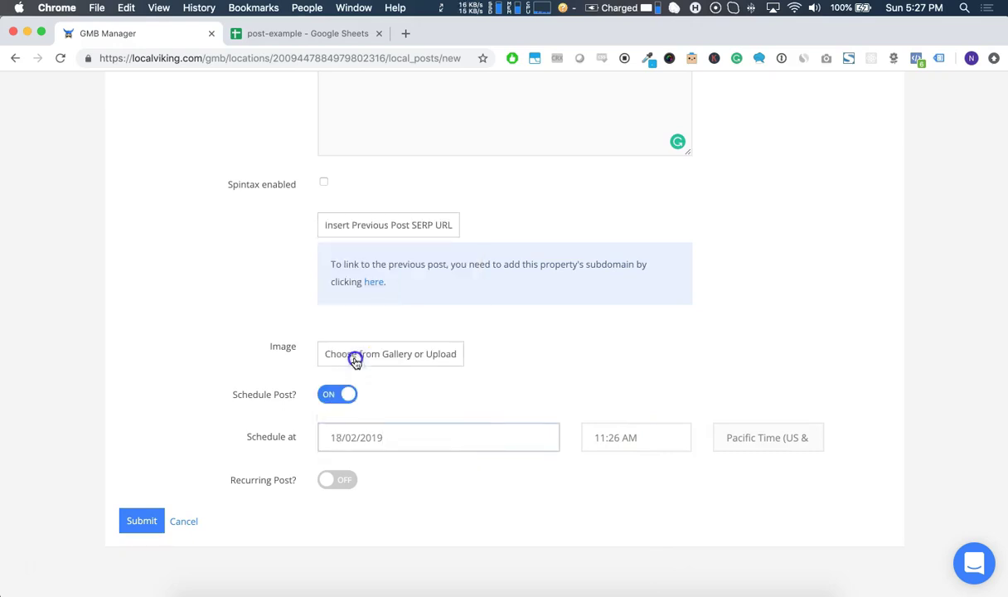
left_click(617, 446)
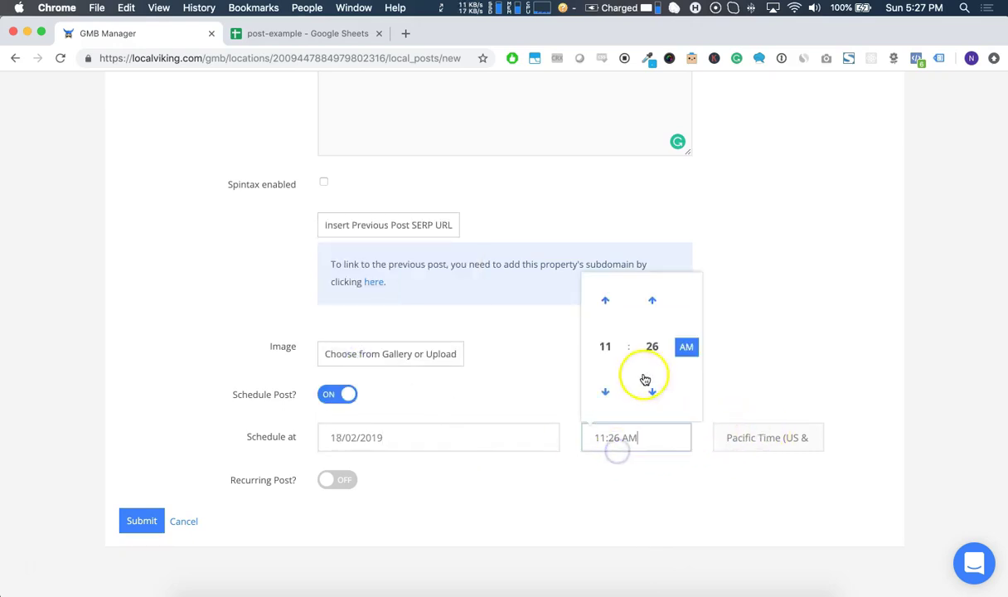
left_click(761, 290)
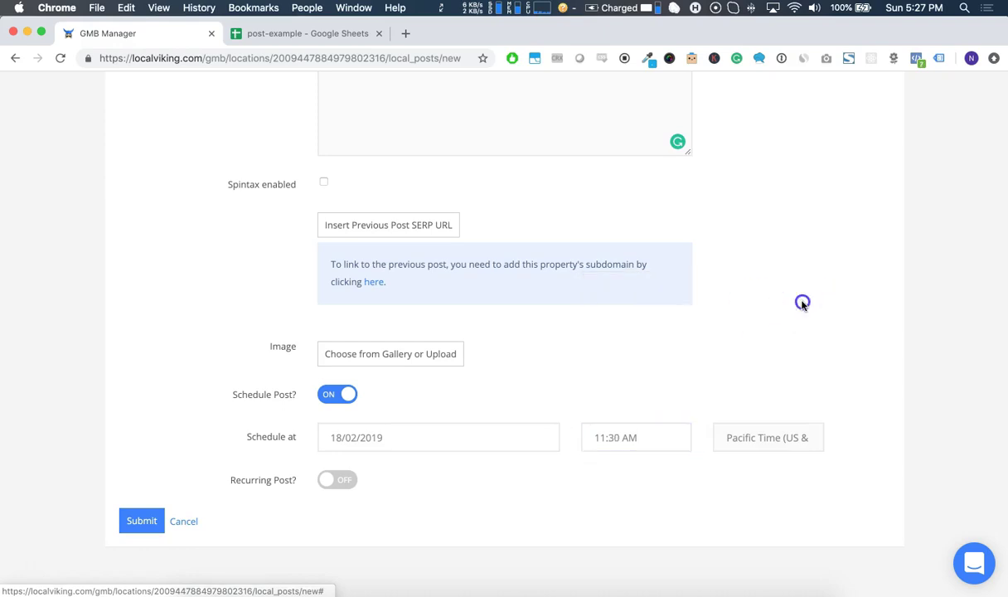
- Make the scheduled post recurring with 1 as its recurrent days
left_click(333, 481)
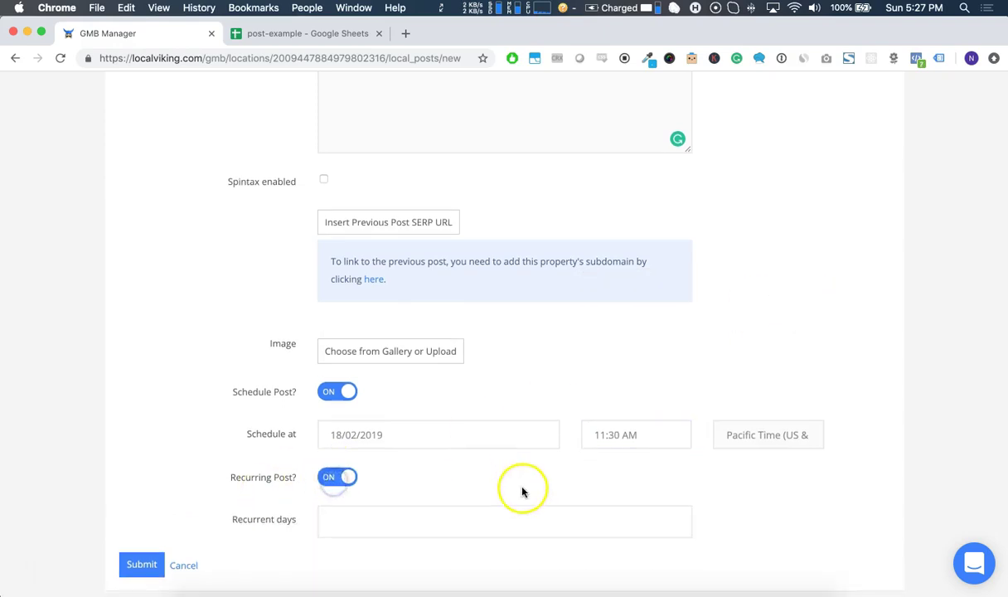
scroll(523, 491, "down", 1)
left_click(462, 486)
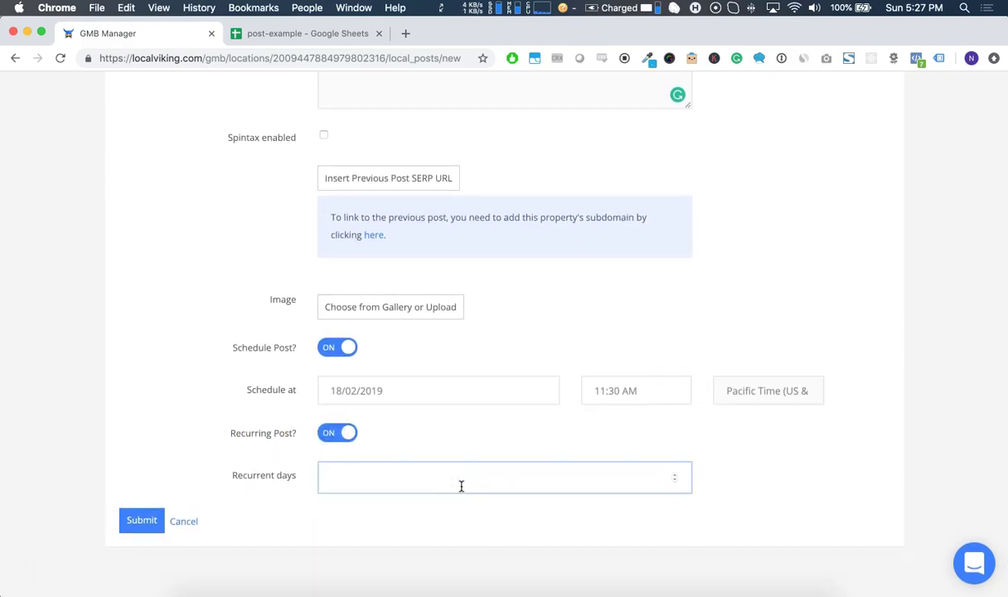
type("1")
- Preview the Event and Offer post fields, then set the post type to Product
scroll(243, 436, "up", 15)
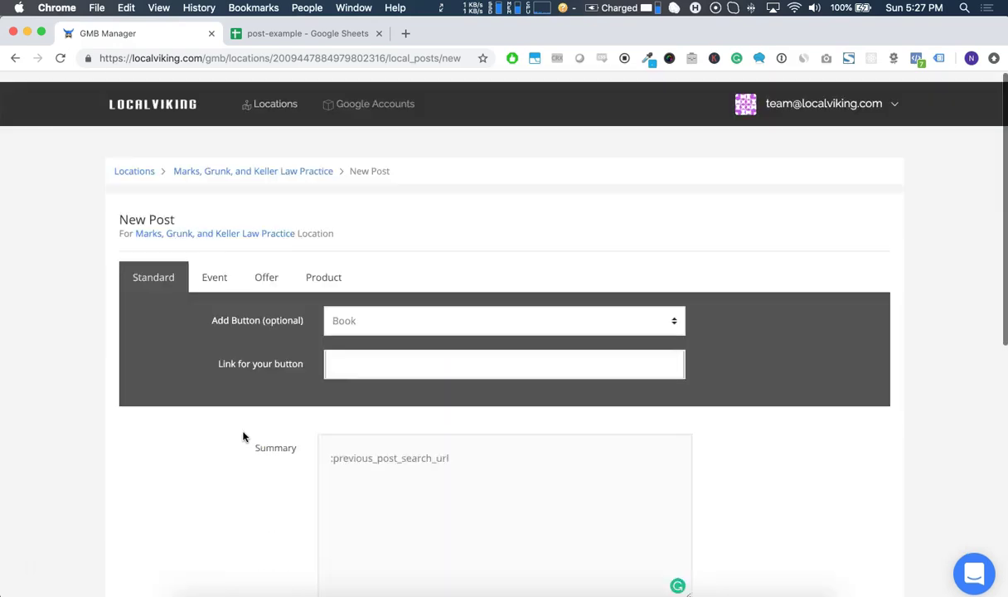
left_click(206, 271)
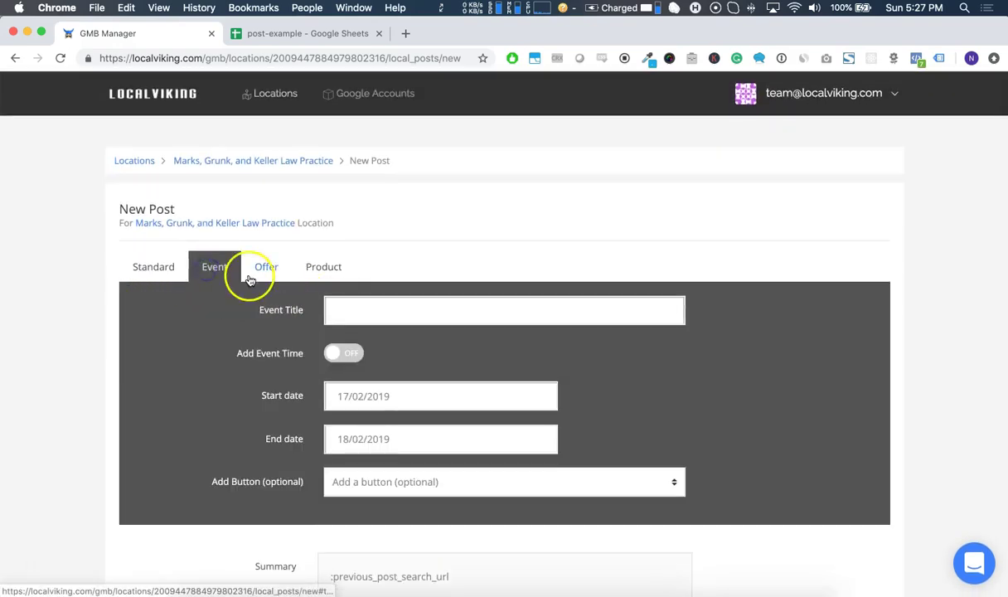
scroll(264, 169, "down", 2)
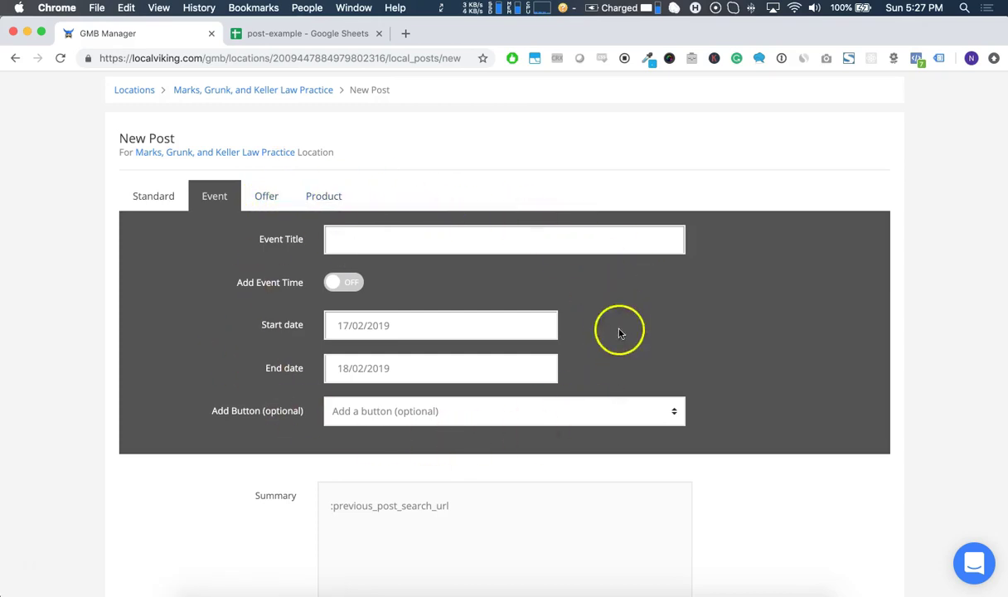
left_click(265, 206)
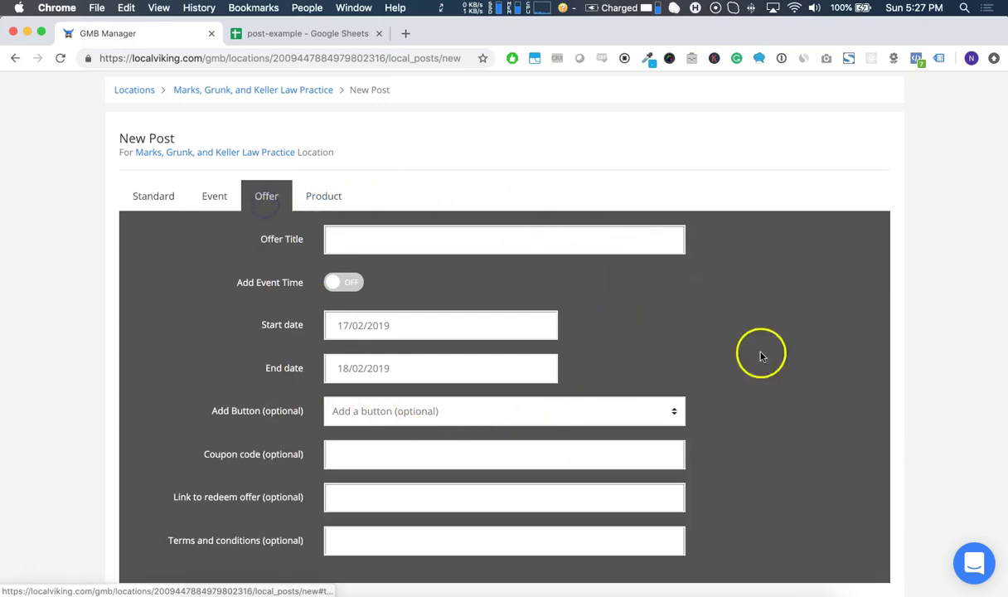
scroll(457, 495, "down", 2)
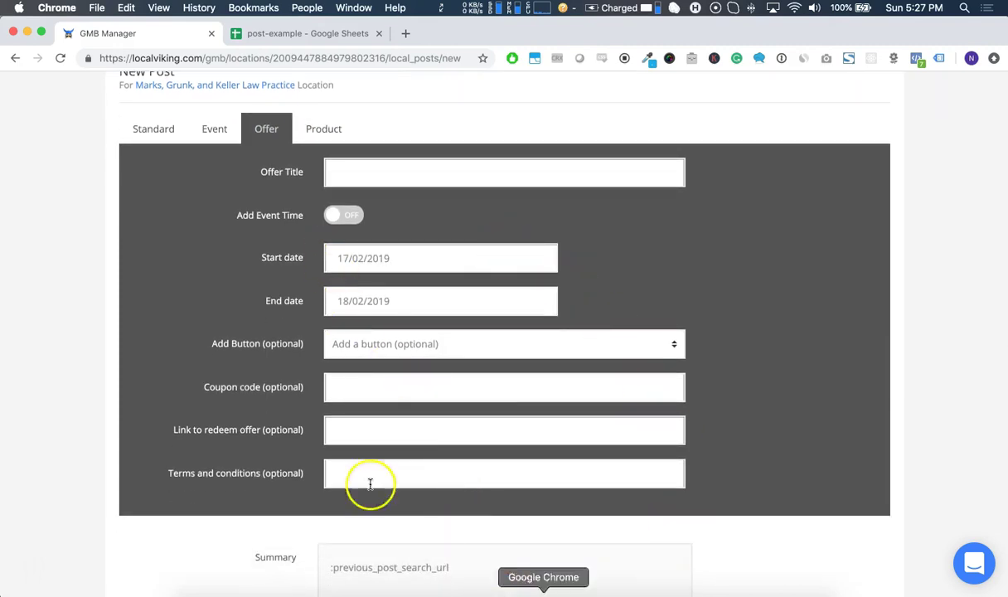
left_click(320, 124)
scroll(537, 362, "down", 10)
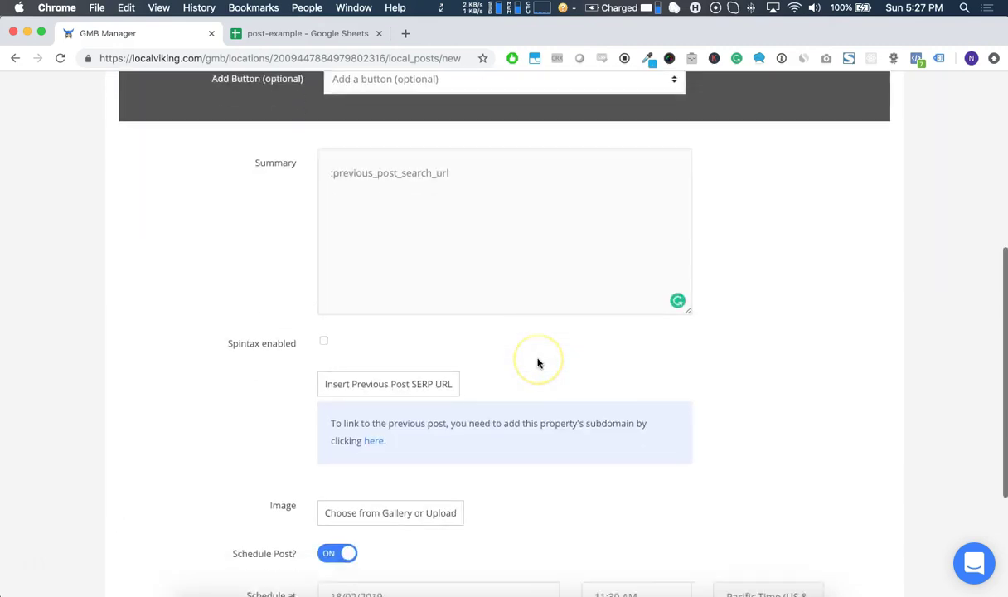
scroll(548, 315, "up", 15)
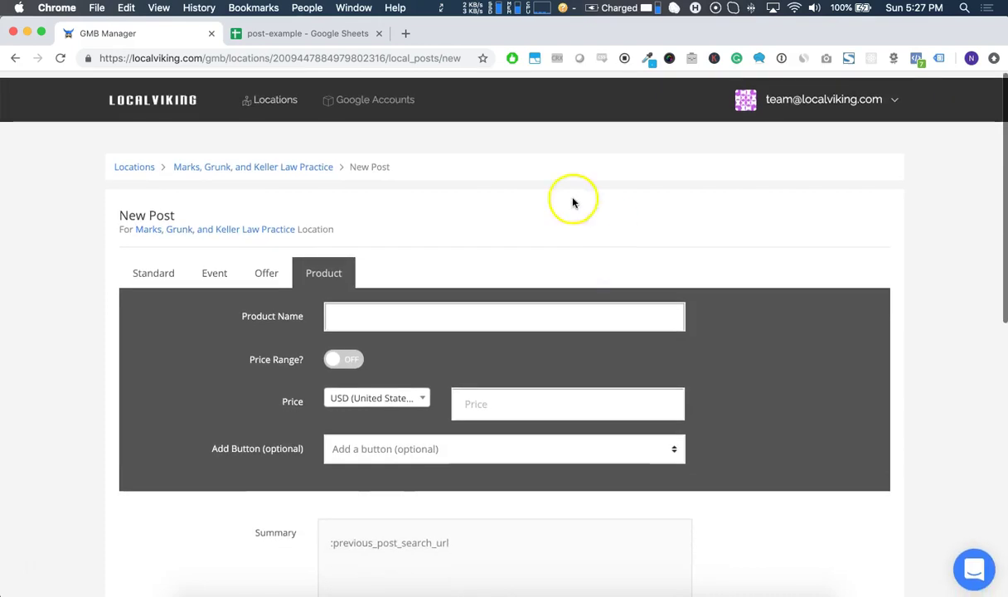
- From the law practice overview, start a New Multi-Location Post and look over its form
left_click(226, 164)
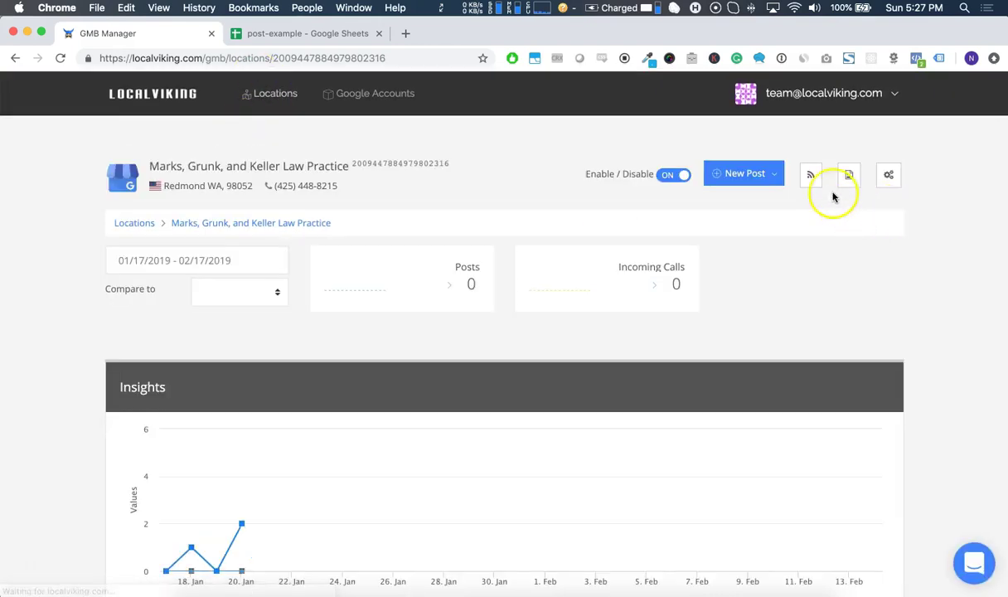
left_click(776, 176)
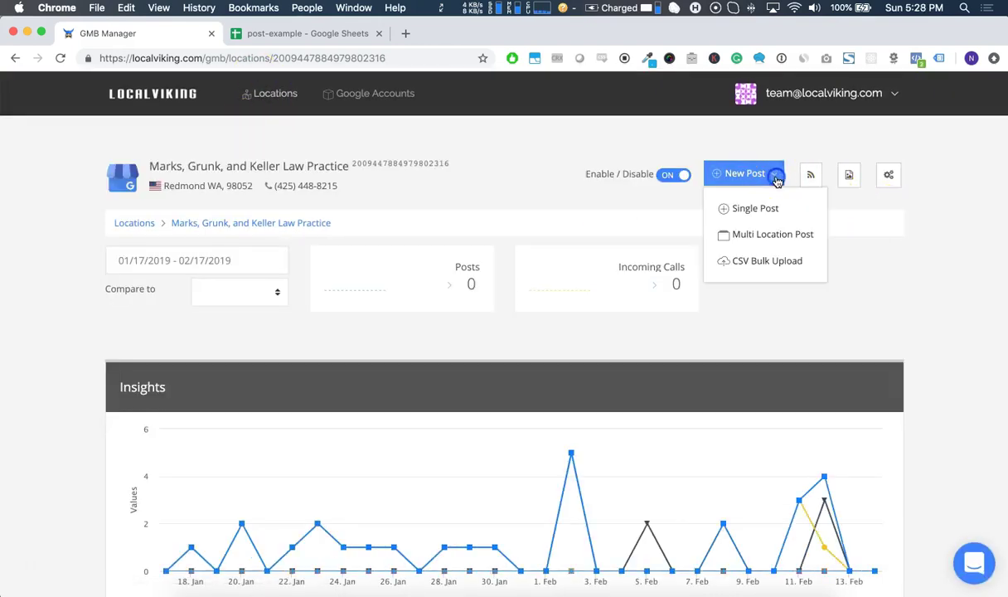
left_click(766, 233)
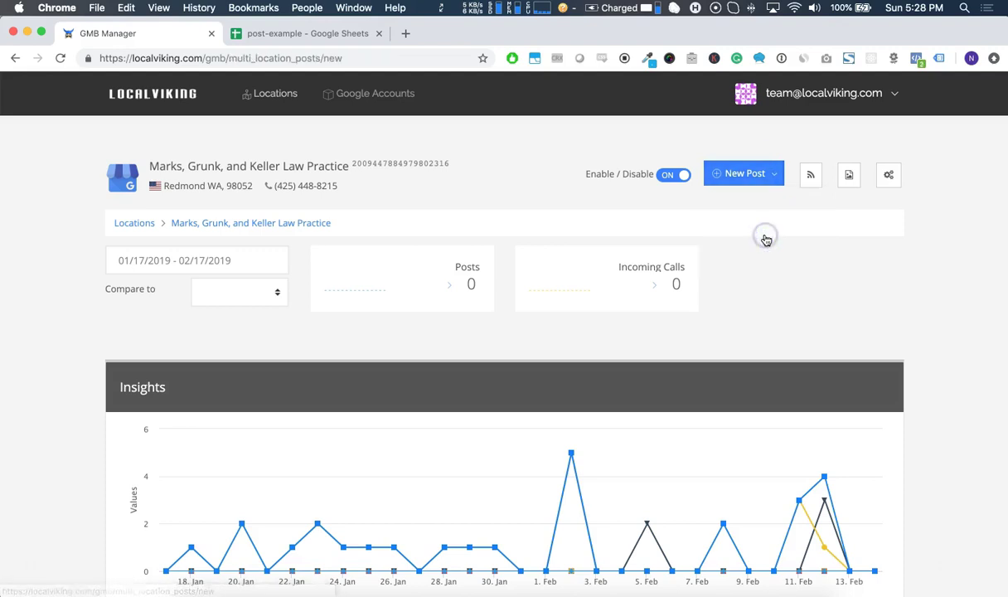
scroll(766, 241, "down", 5)
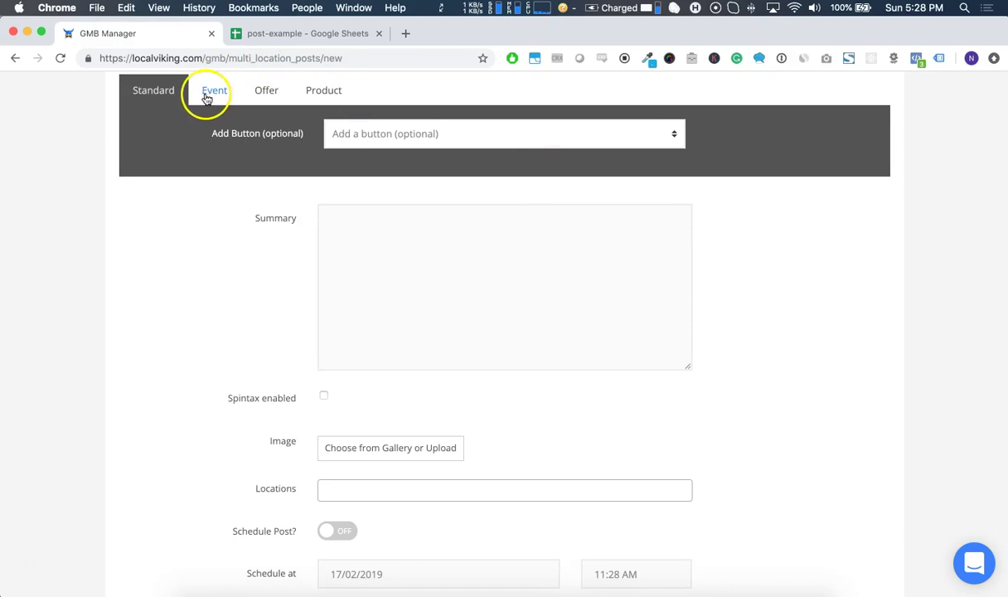
scroll(315, 104, "down", 4)
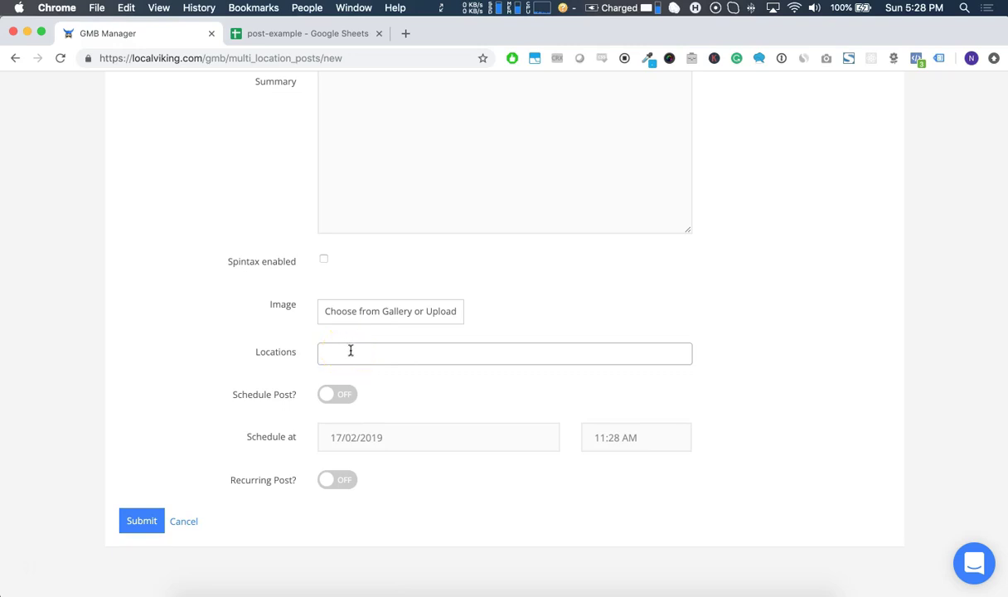
scroll(500, 119, "up", 2)
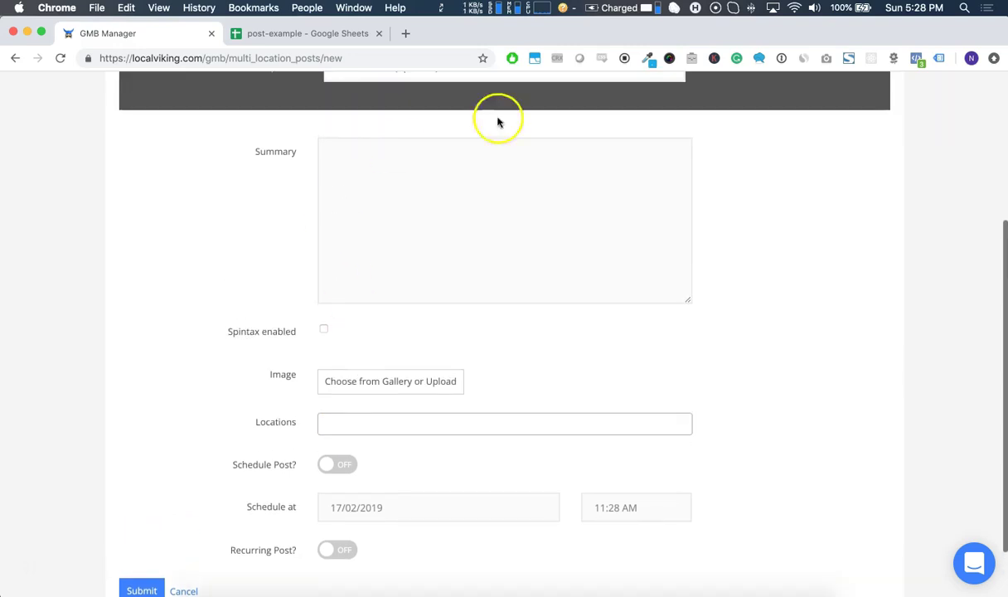
scroll(451, 155, "up", 6)
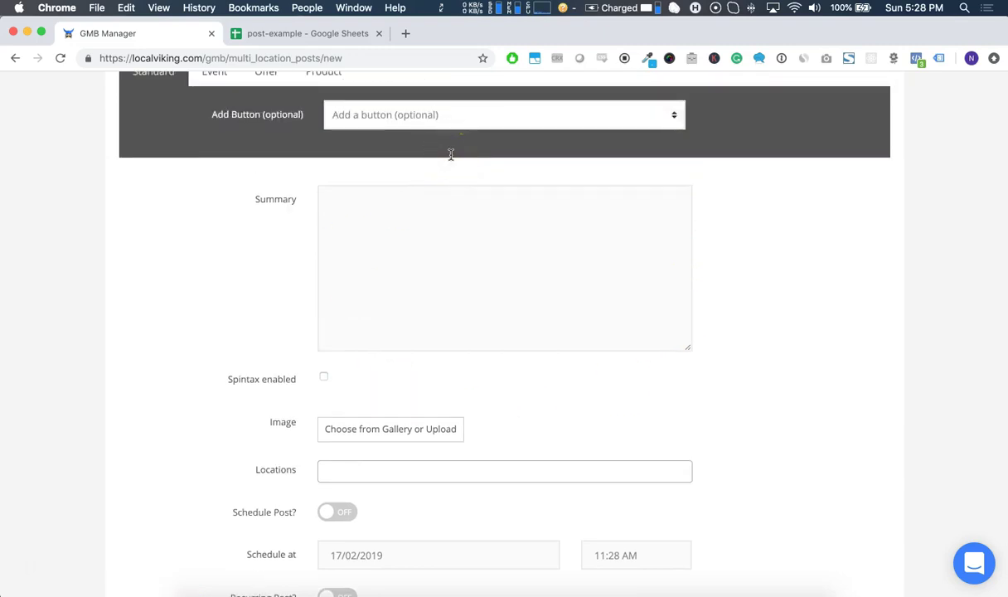
scroll(451, 155, "down", 6)
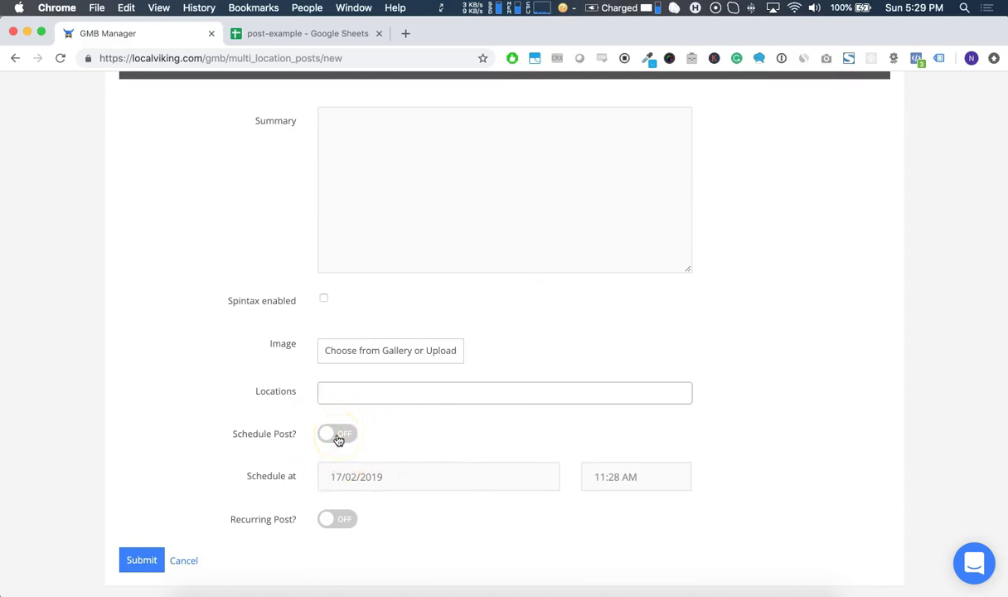
scroll(338, 439, "up", 6)
- Go via Locations to the law practice location and choose New Post > CSV Bulk Upload
left_click(139, 161)
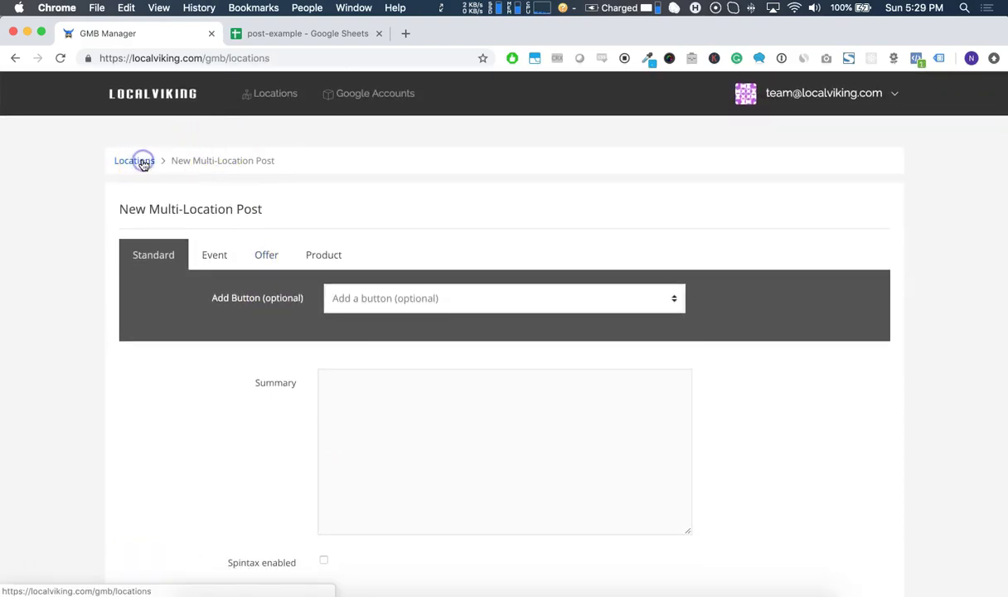
scroll(463, 349, "down", 3)
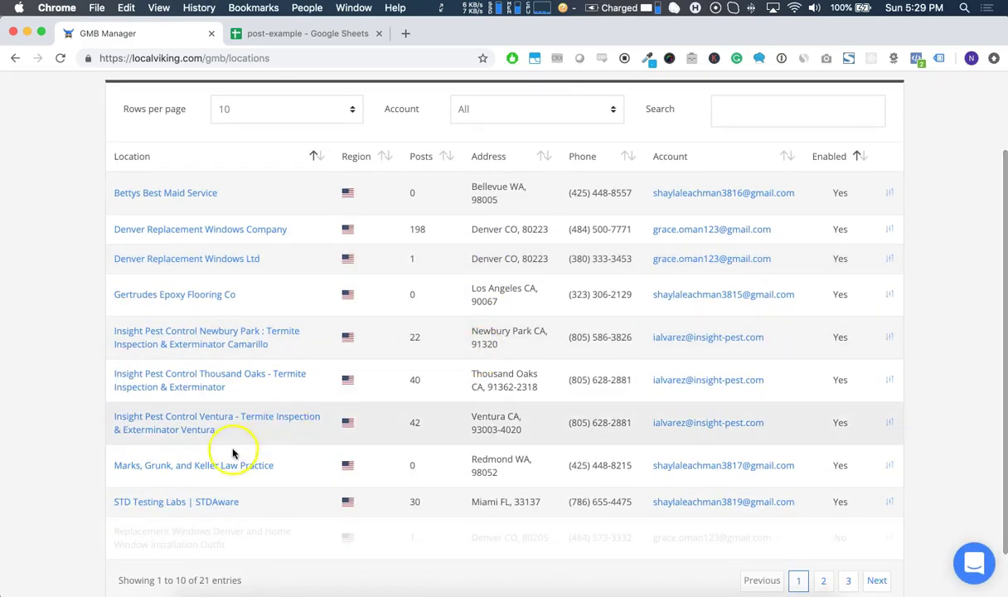
left_click(204, 467)
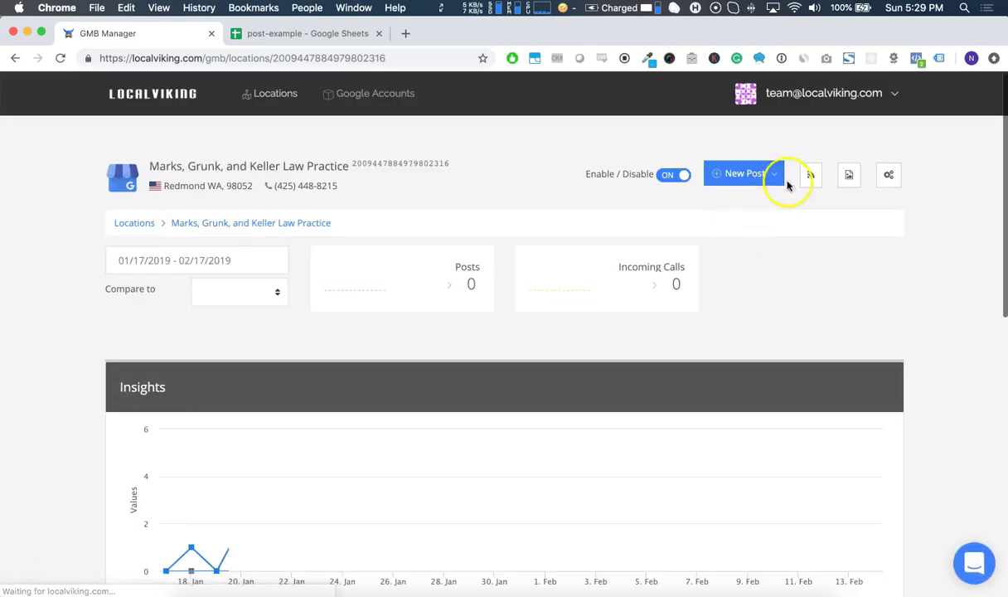
left_click(775, 177)
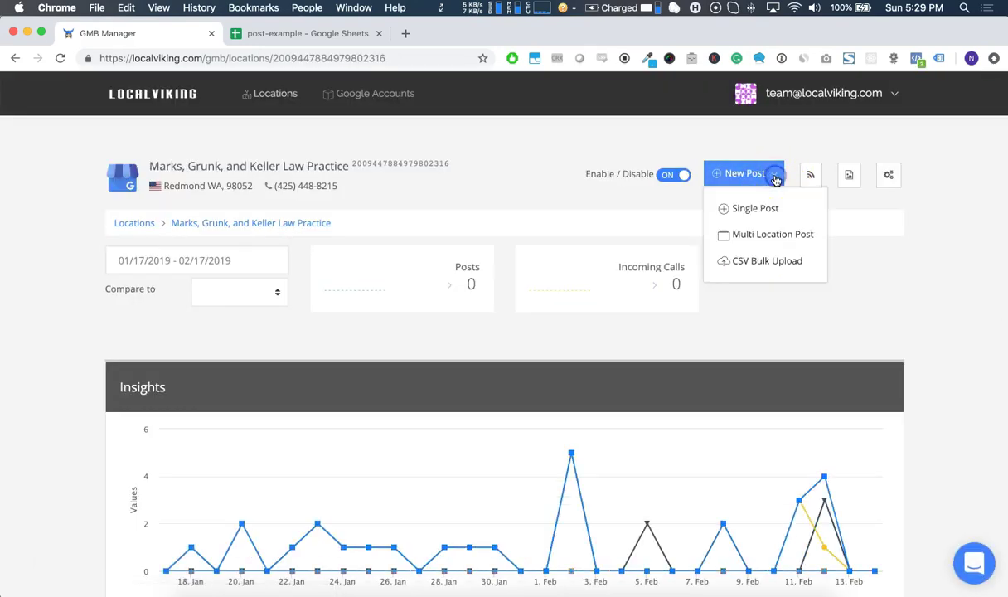
left_click(750, 262)
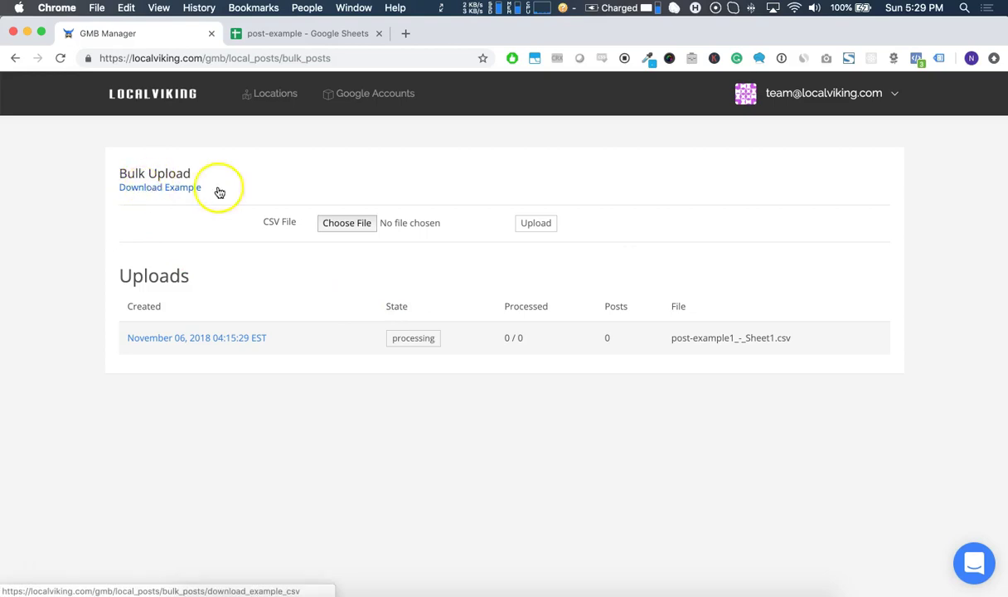
- In the post-example sheet, inspect the header row A–L and the requirement notes in rows 12–13
left_click(267, 34)
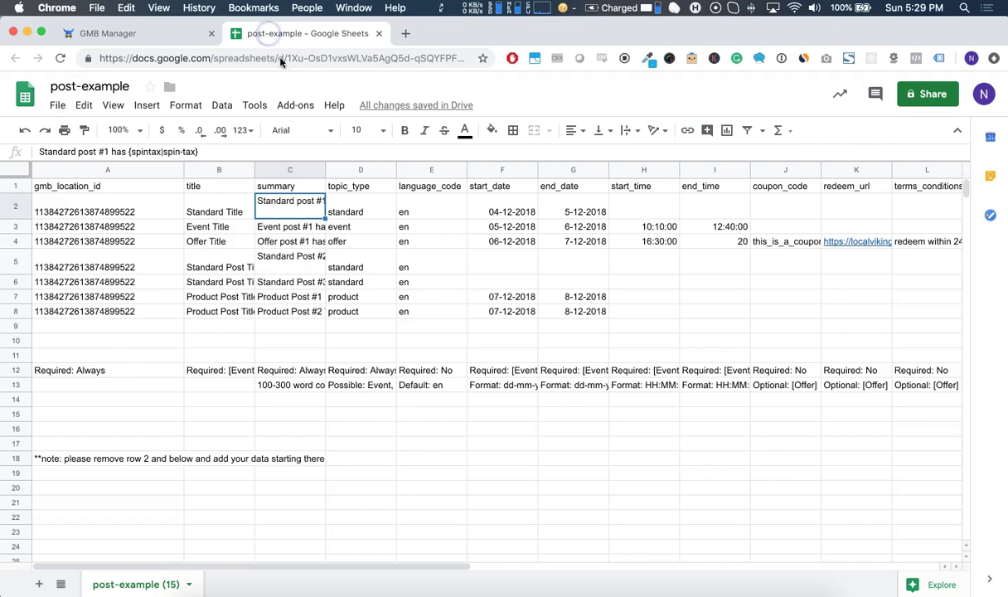
left_click(98, 203)
left_click(71, 185)
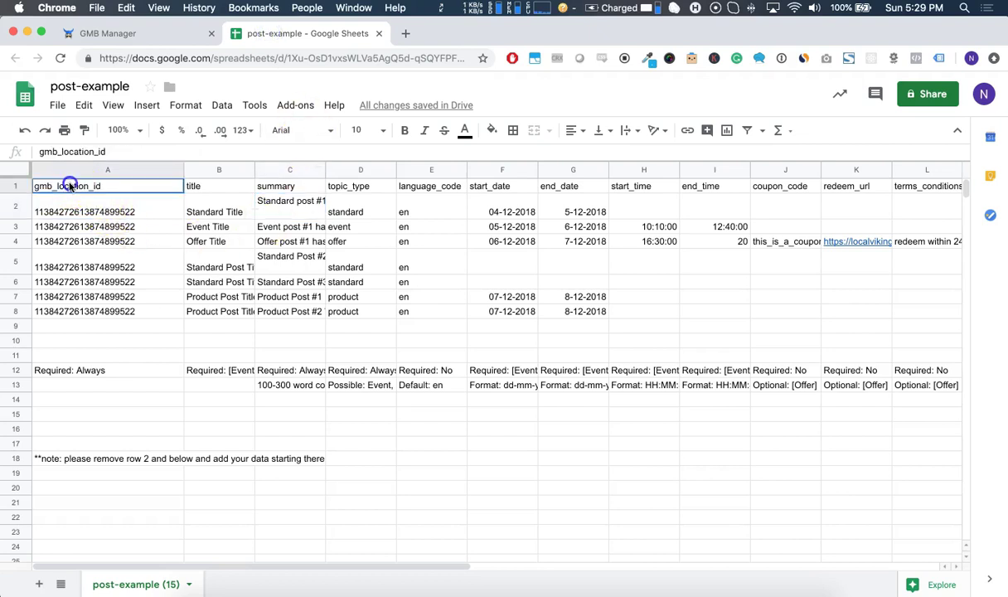
mouse_move(70, 186)
left_mouse_down()
mouse_move(437, 198)
mouse_move(705, 191)
mouse_move(923, 206)
mouse_move(949, 190)
left_mouse_up()
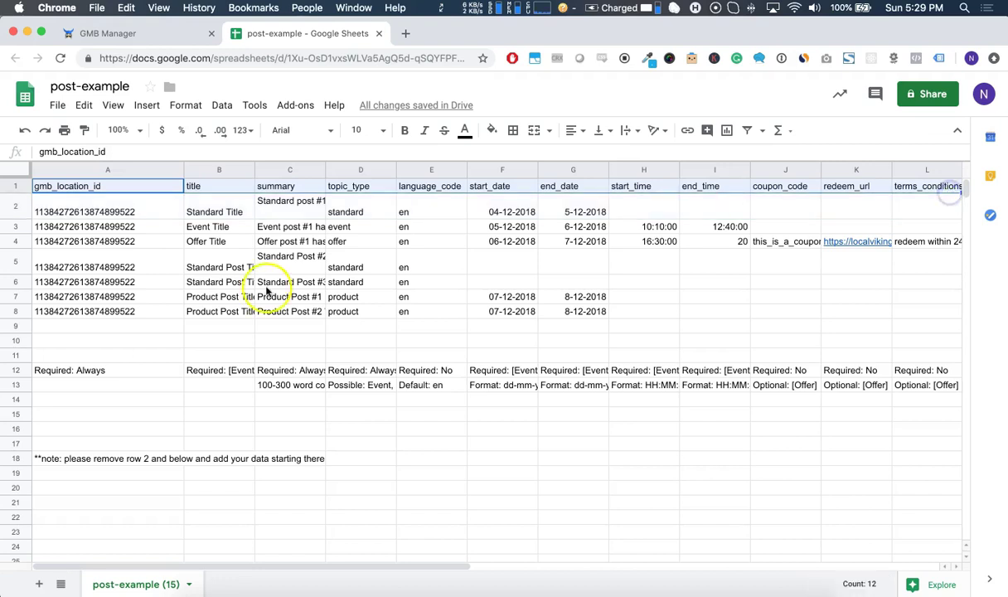
left_click(38, 370)
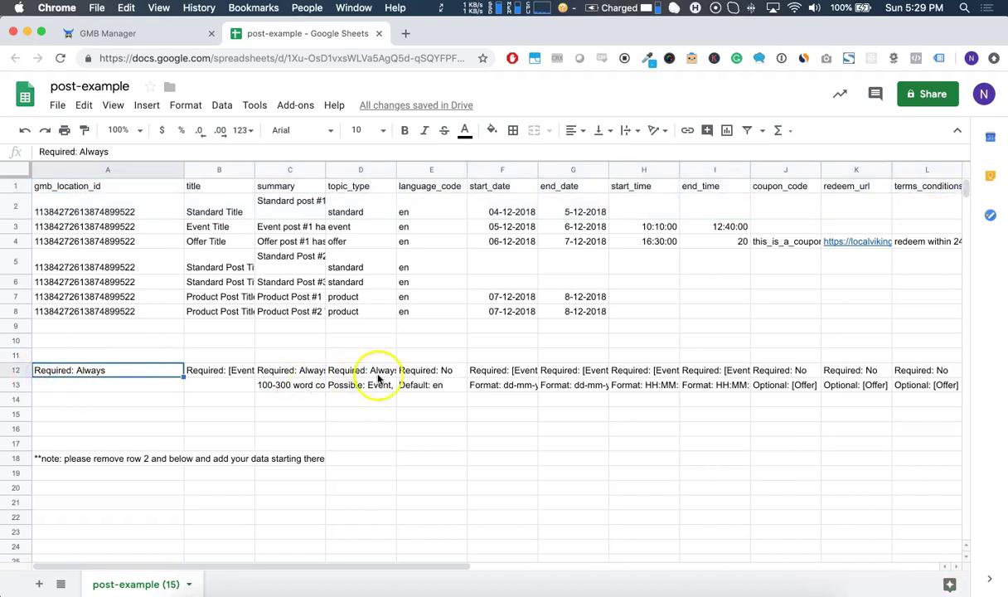
left_click(934, 396, "shift")
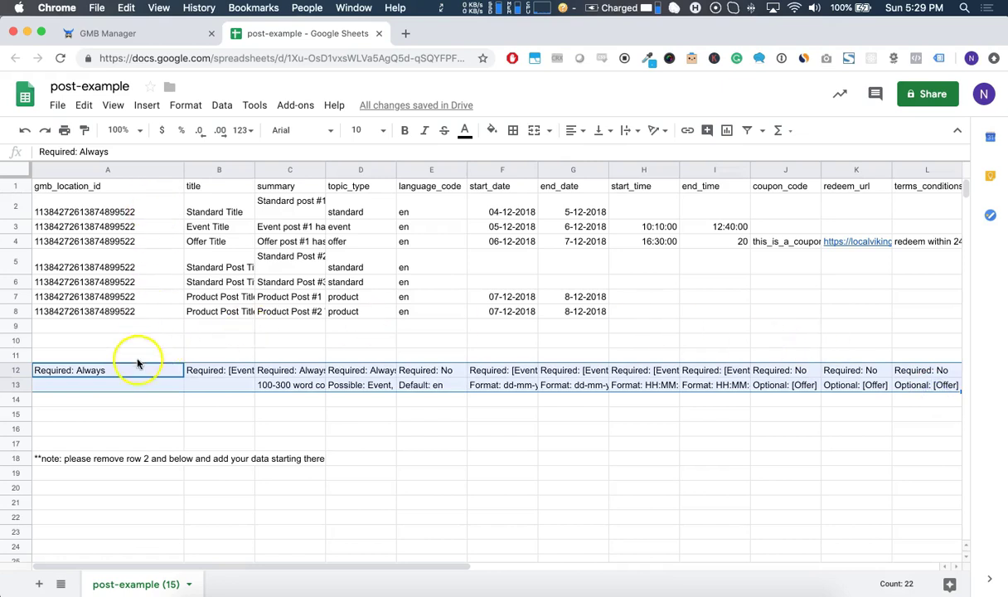
left_click(232, 370)
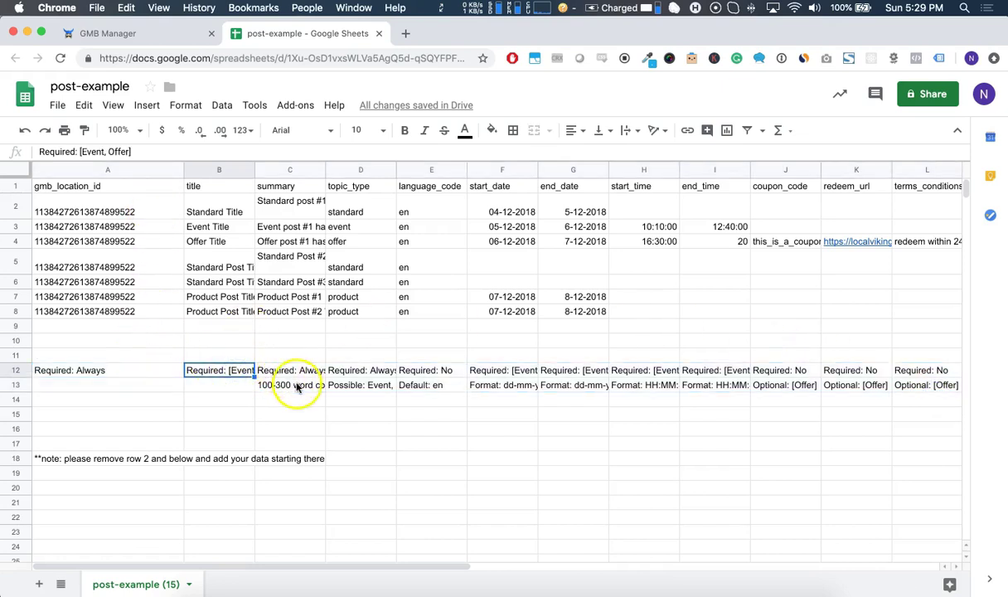
left_click(306, 385)
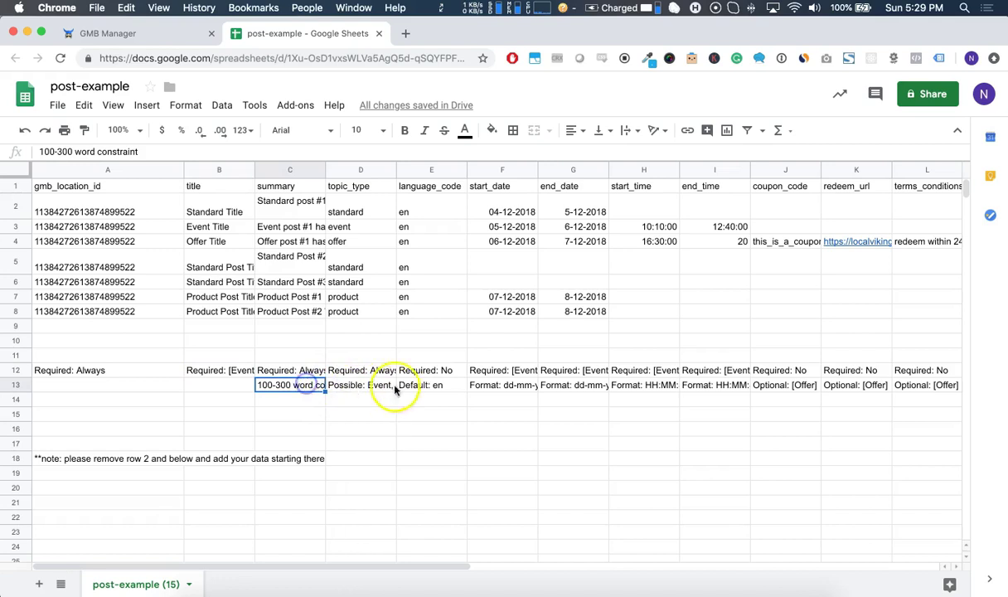
left_click(506, 385)
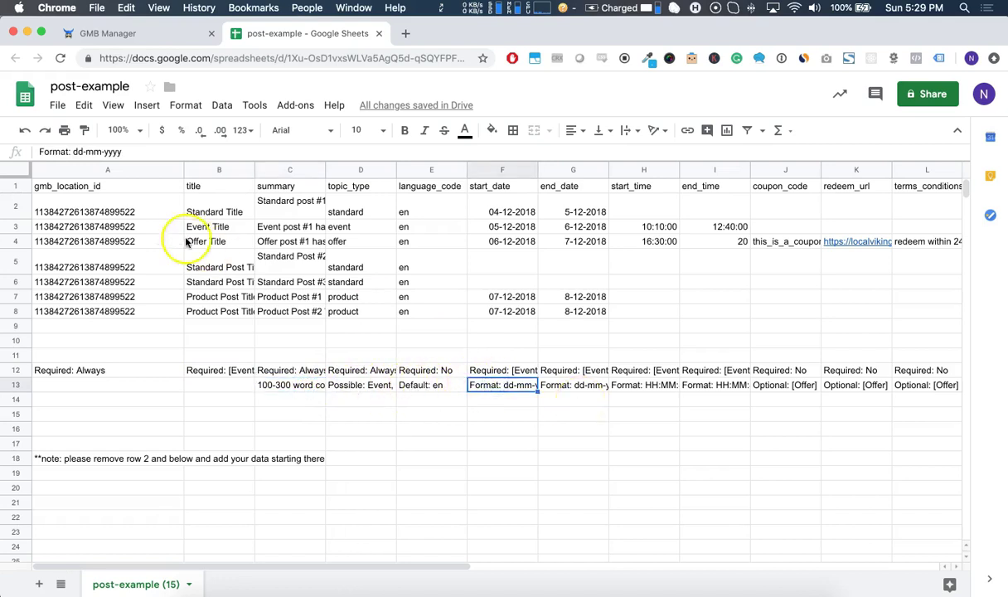
- Select the sample gmb_location_id values in A2:A8 and check where the rows end
left_click(73, 206)
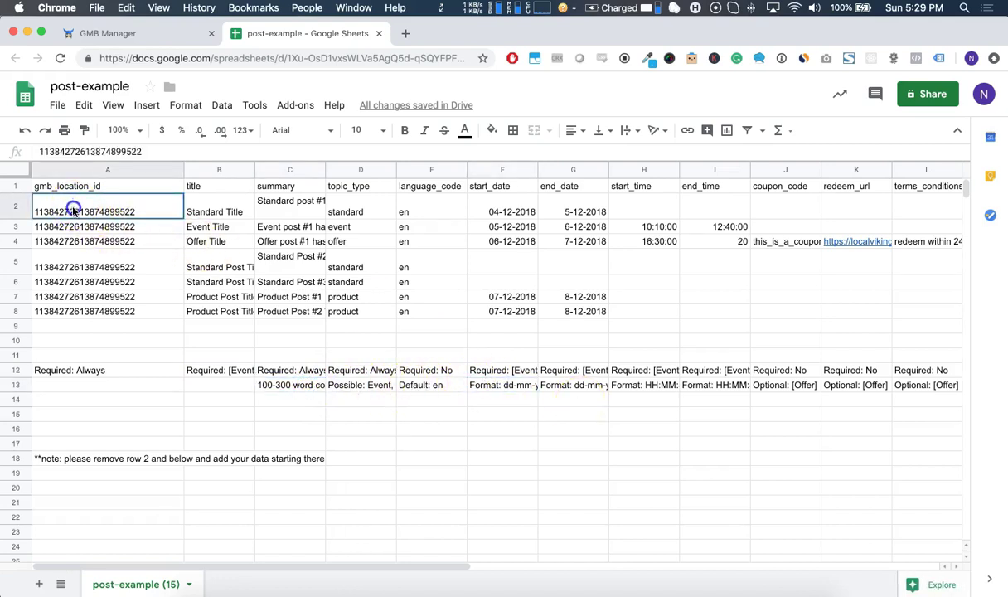
left_click_drag(73, 210, 71, 314)
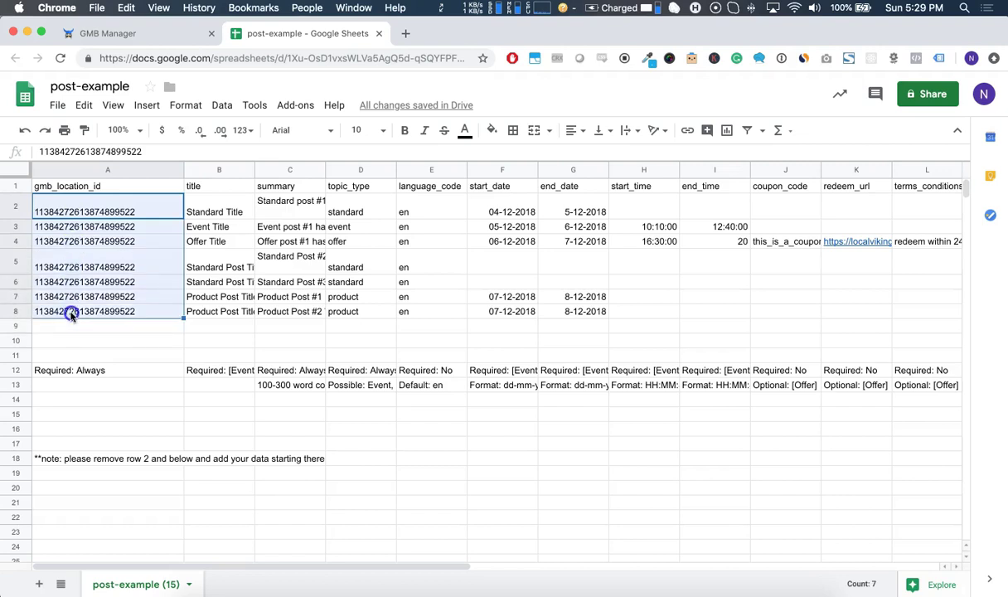
left_click(93, 270)
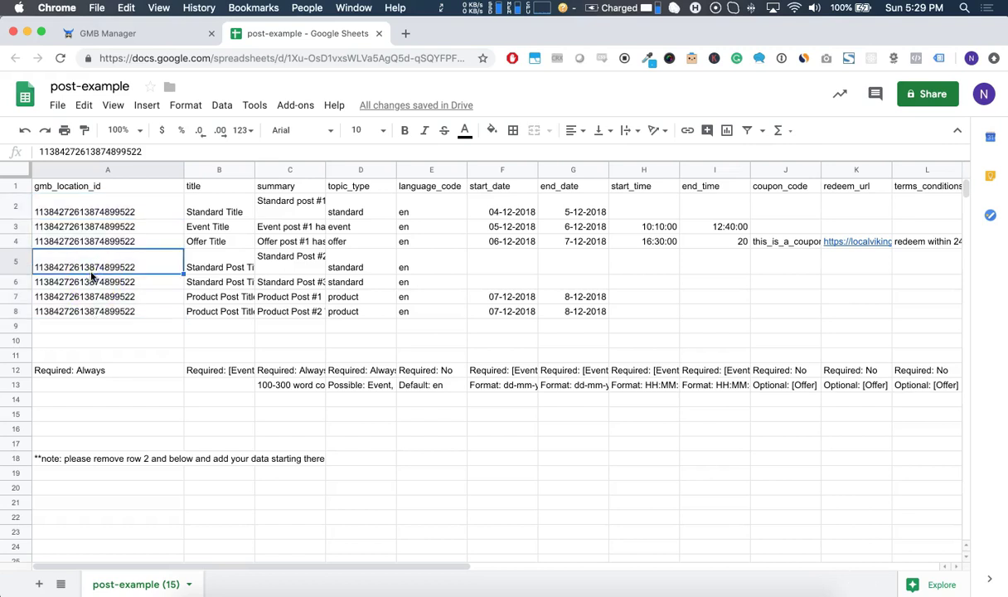
key("Down")
key("Down")
key("Down")
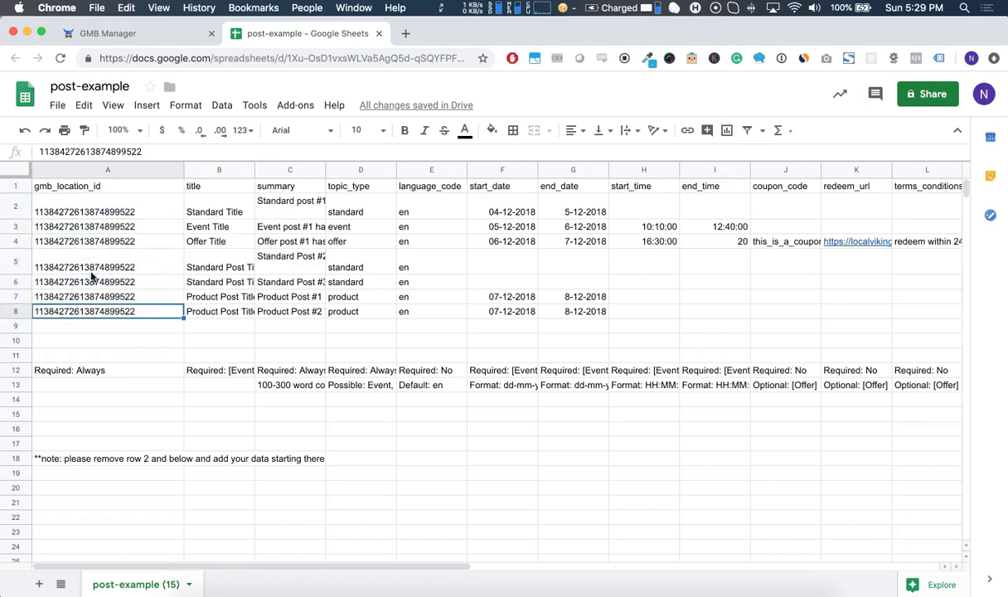
key("Down")
key("Up")
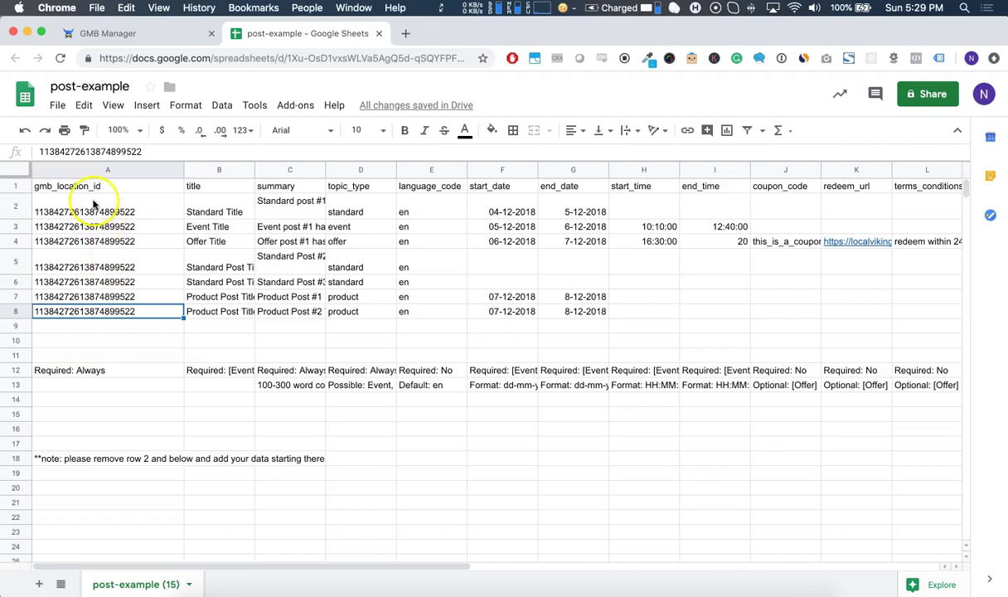
left_click_drag(94, 204, 91, 309)
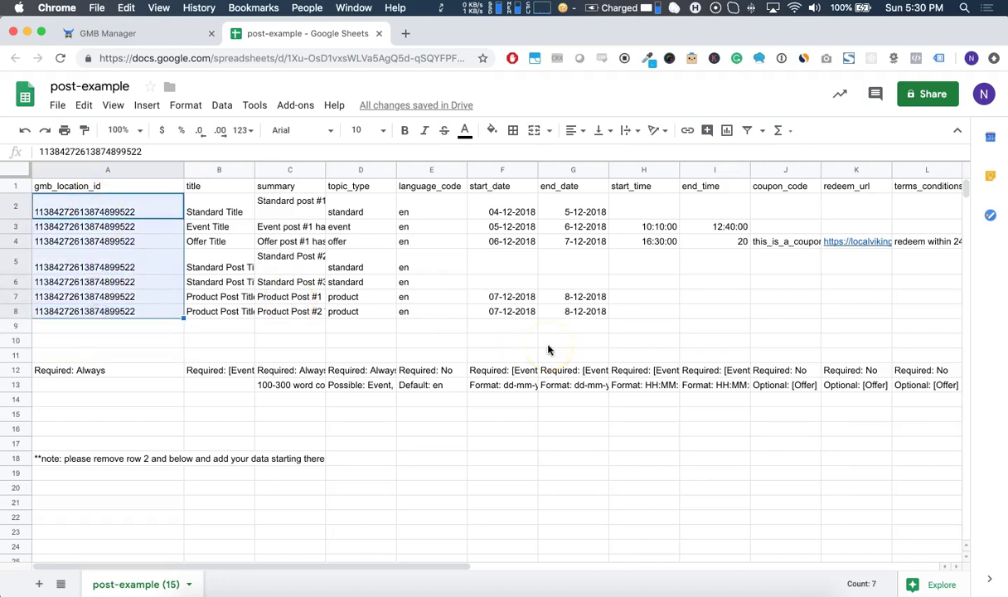
scroll(548, 349, "right", 3)
scroll(548, 349, "right", 8)
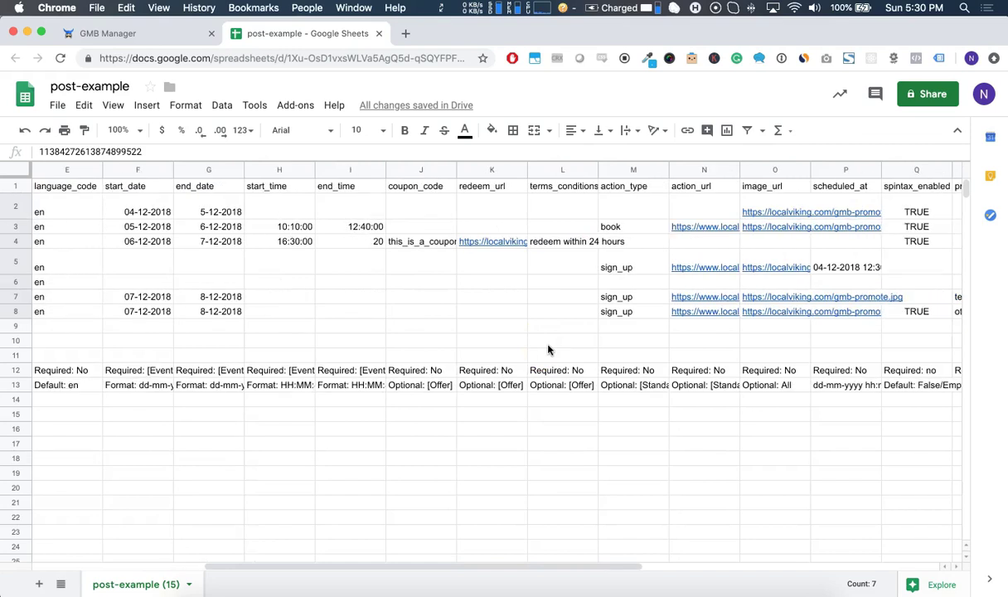
scroll(549, 349, "right", 2)
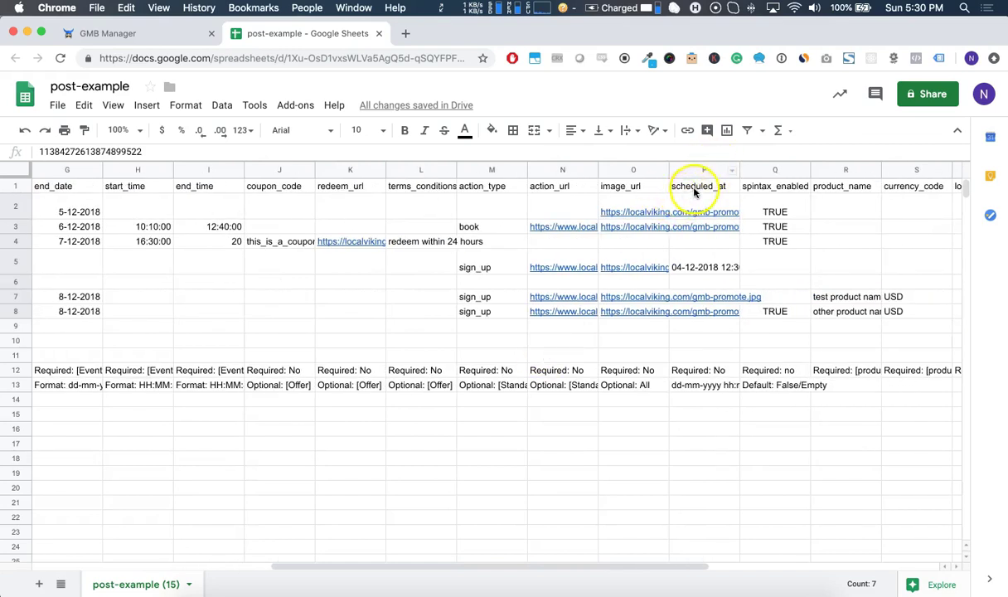
left_click(696, 189)
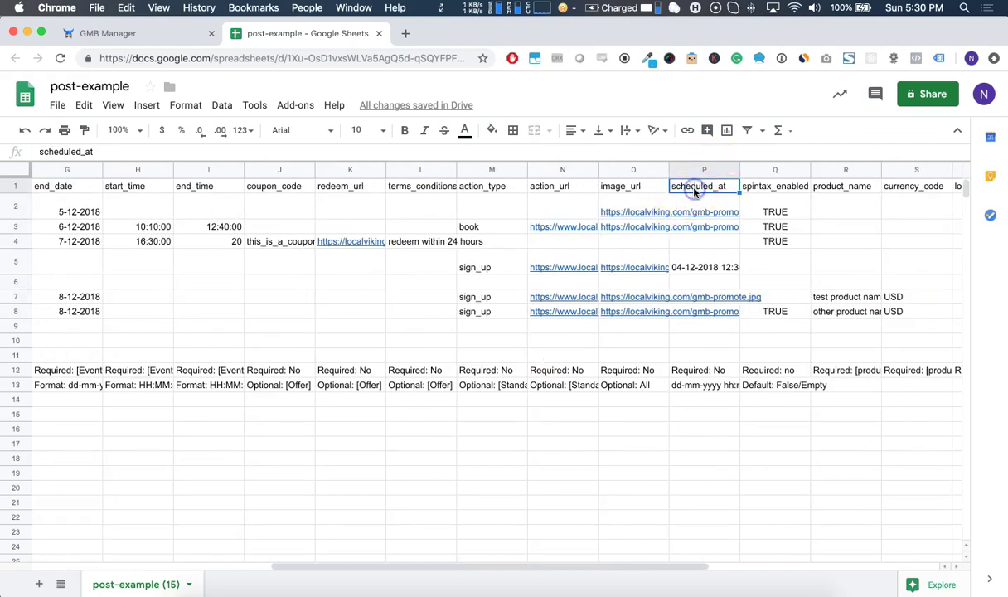
left_click(695, 387)
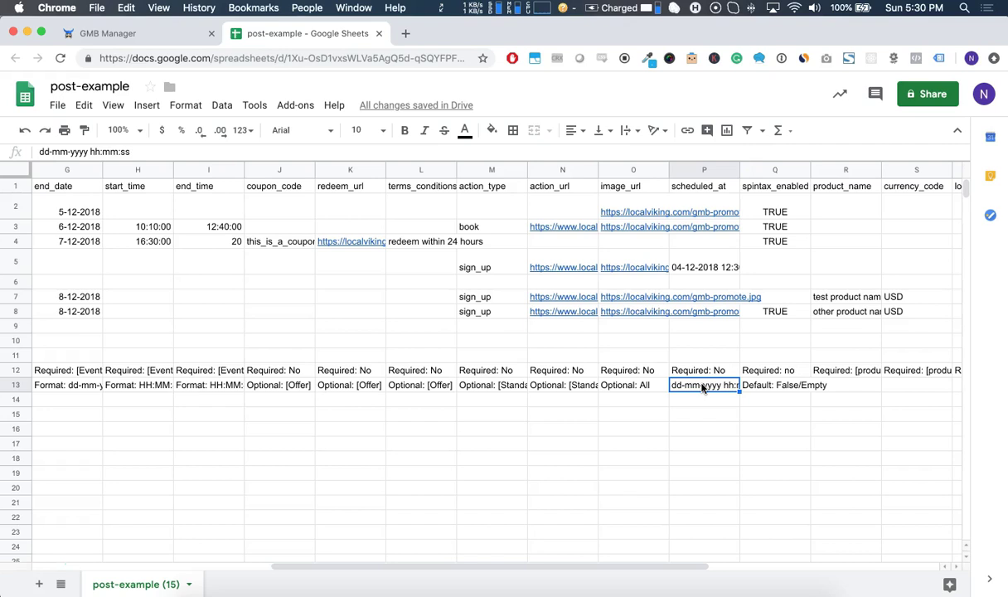
left_click_drag(524, 565, 270, 549)
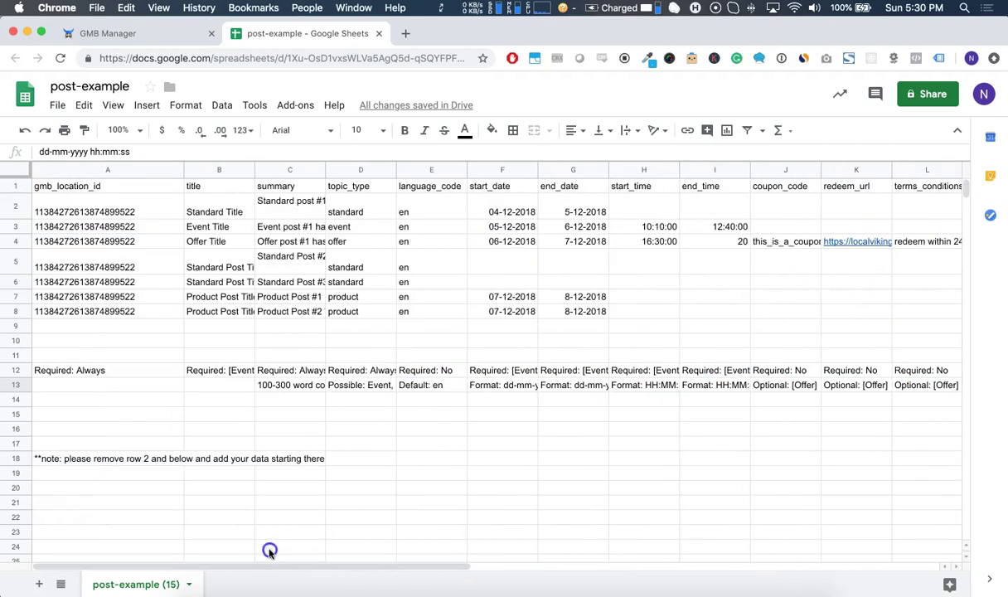
- Select A2:V20 and delete all sample rows and notes, then return to column A
left_click(90, 211)
left_click_drag(90, 210, 864, 315)
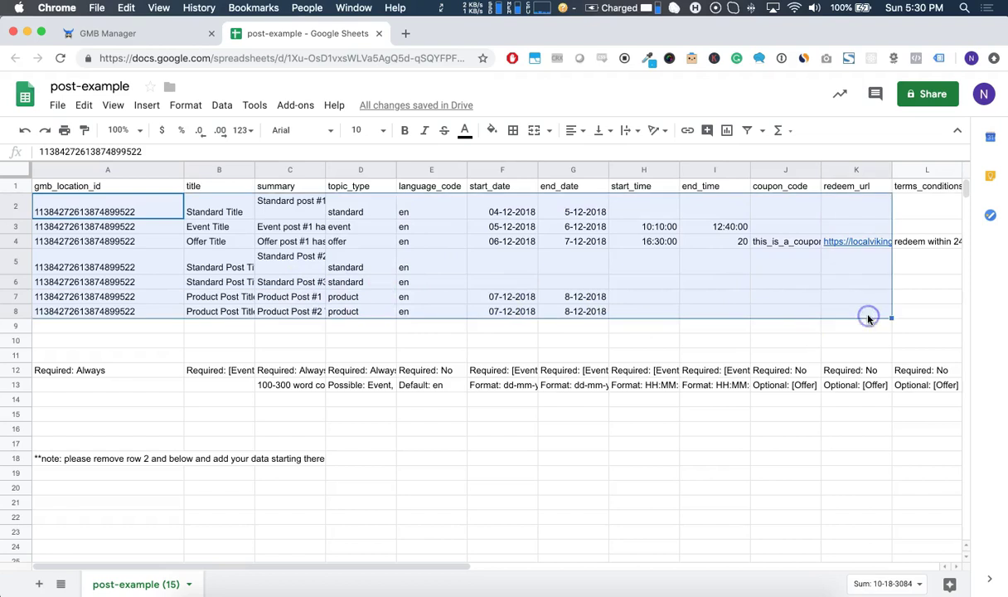
scroll(868, 319, "right", 3)
scroll(867, 319, "right", 7)
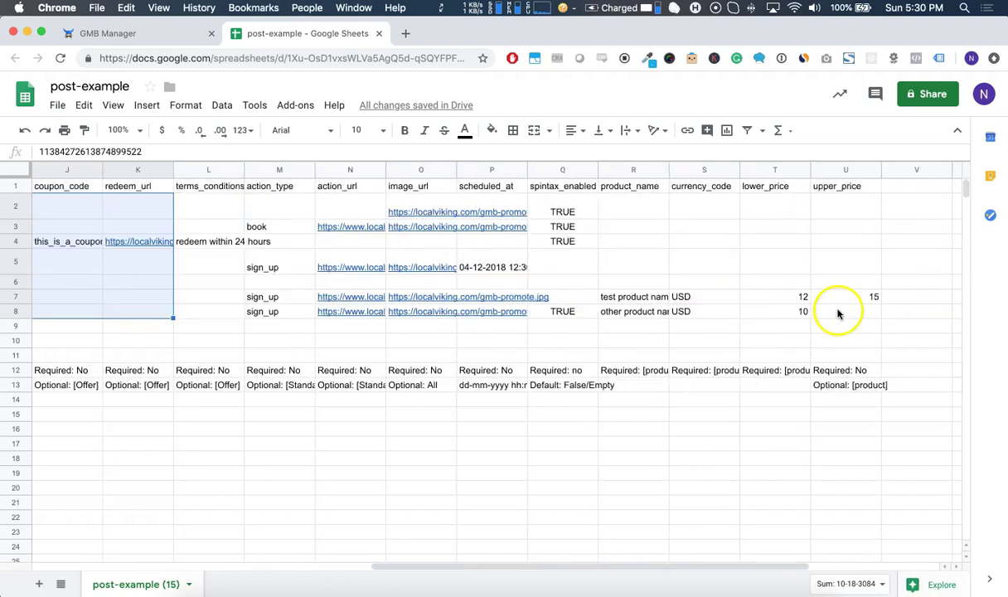
scroll(376, 320, "left", 10)
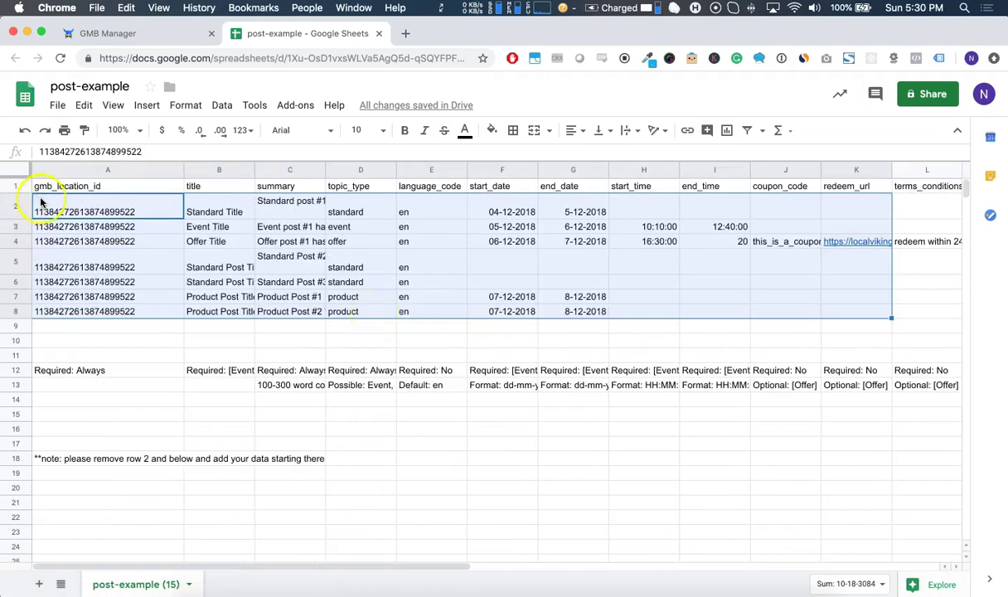
left_click(76, 206)
scroll(689, 507, "right", 10)
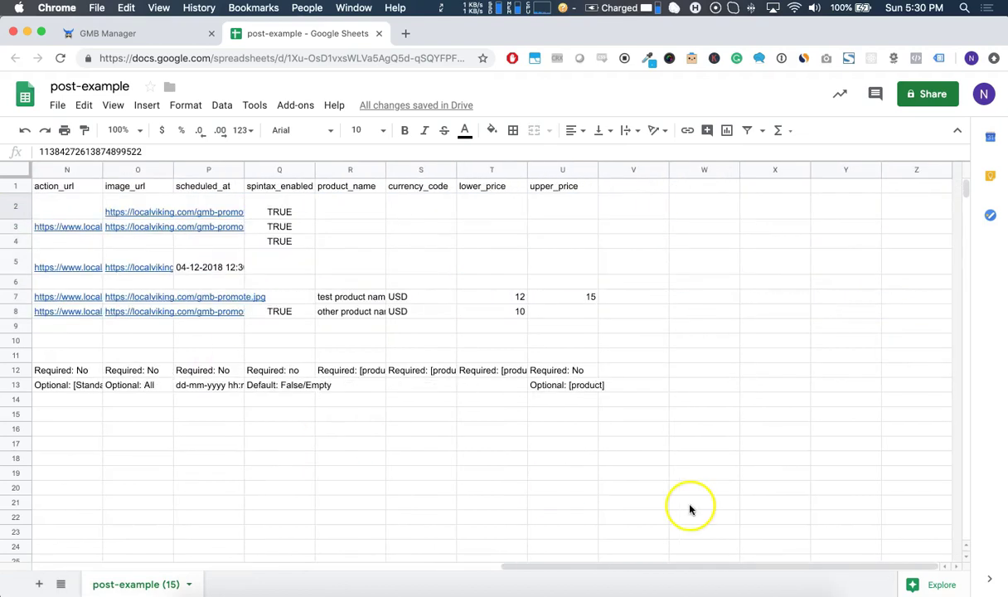
left_click(610, 492, "shift")
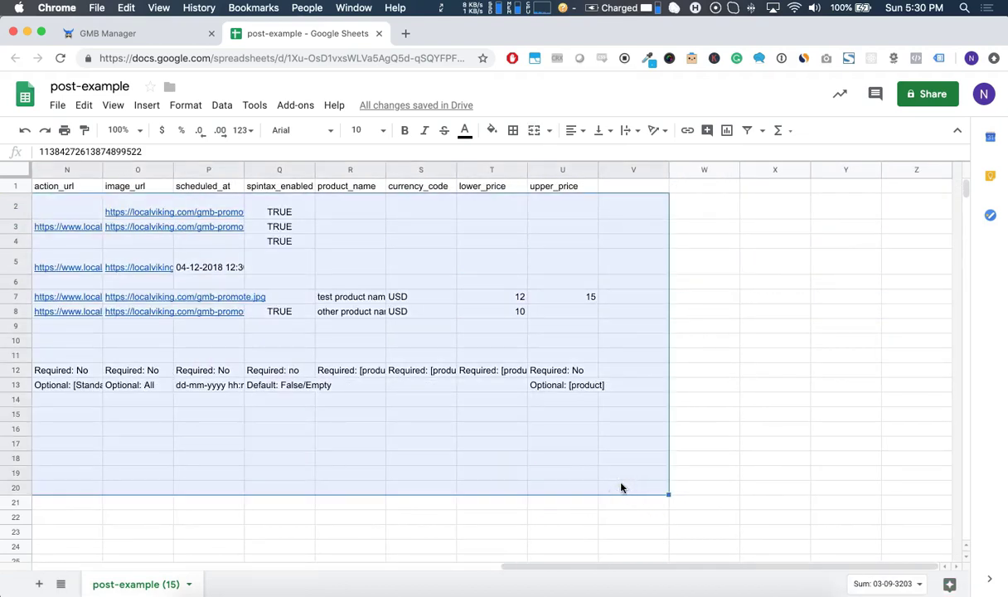
key("Delete")
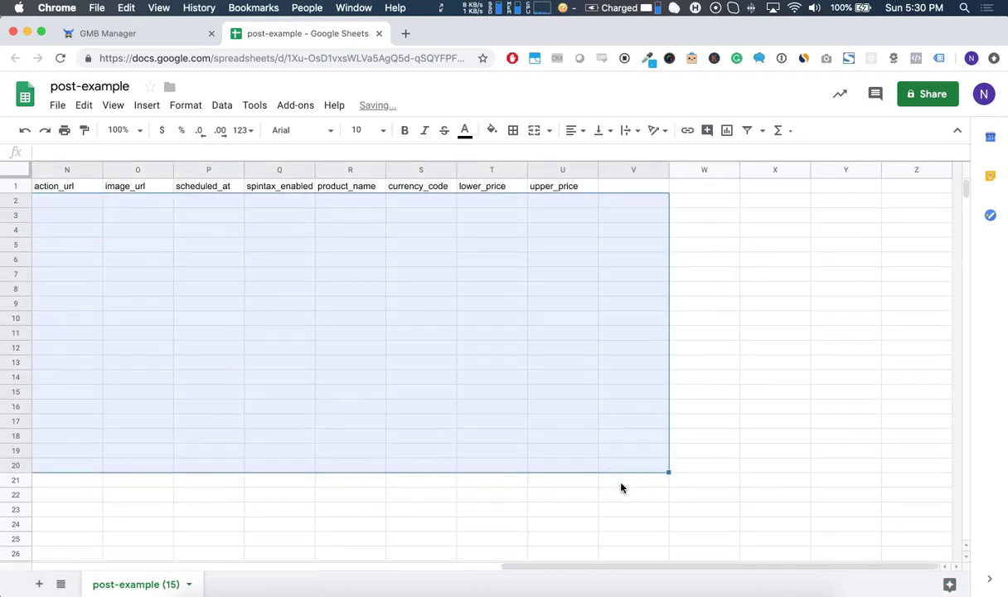
left_click(88, 206)
scroll(87, 206, "left", 9)
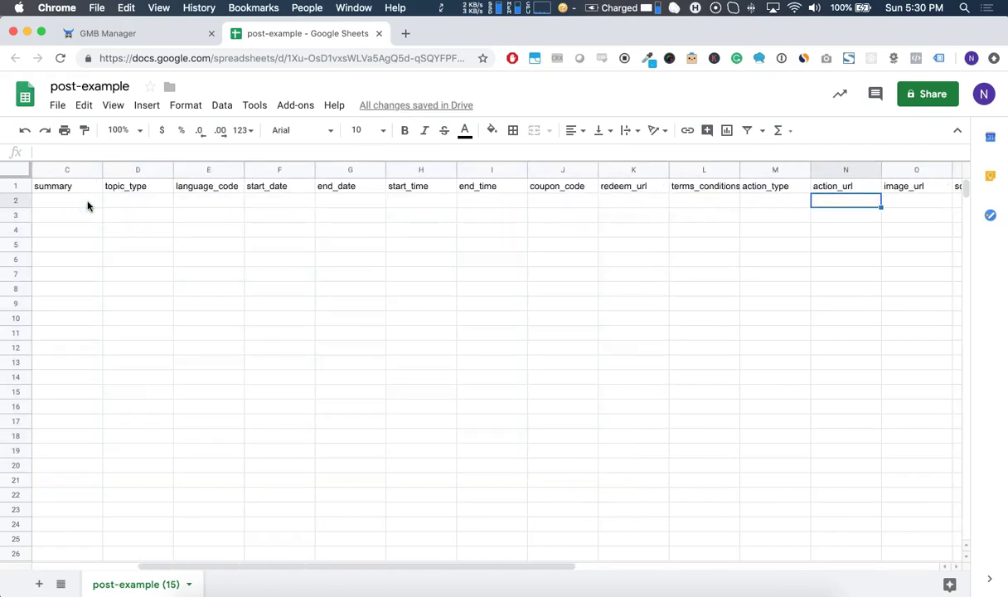
scroll(87, 205, "left", 3)
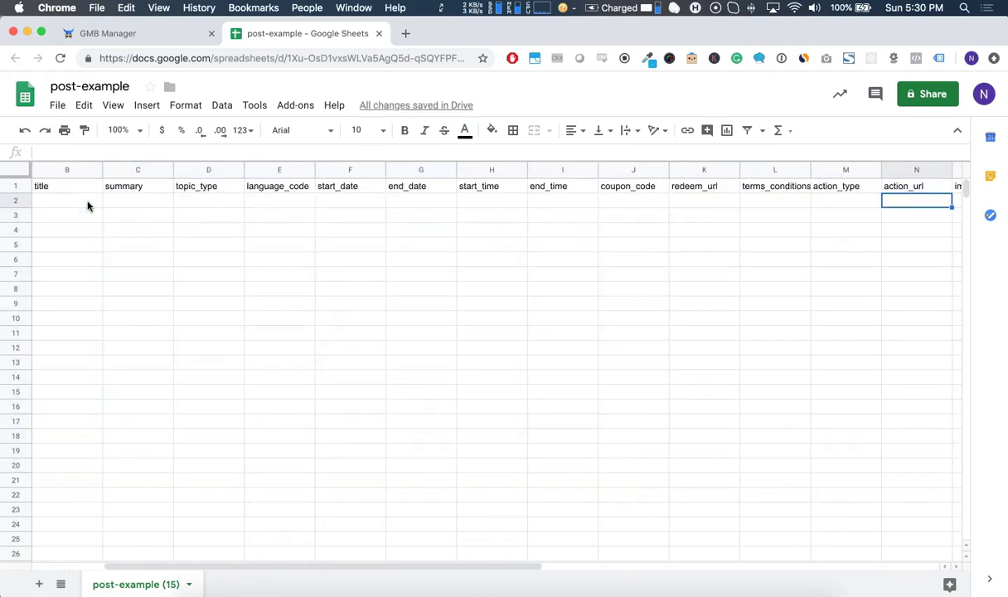
- Return to the GMB Manager tab showing LocalViking's Bulk Upload page
left_click(162, 41)
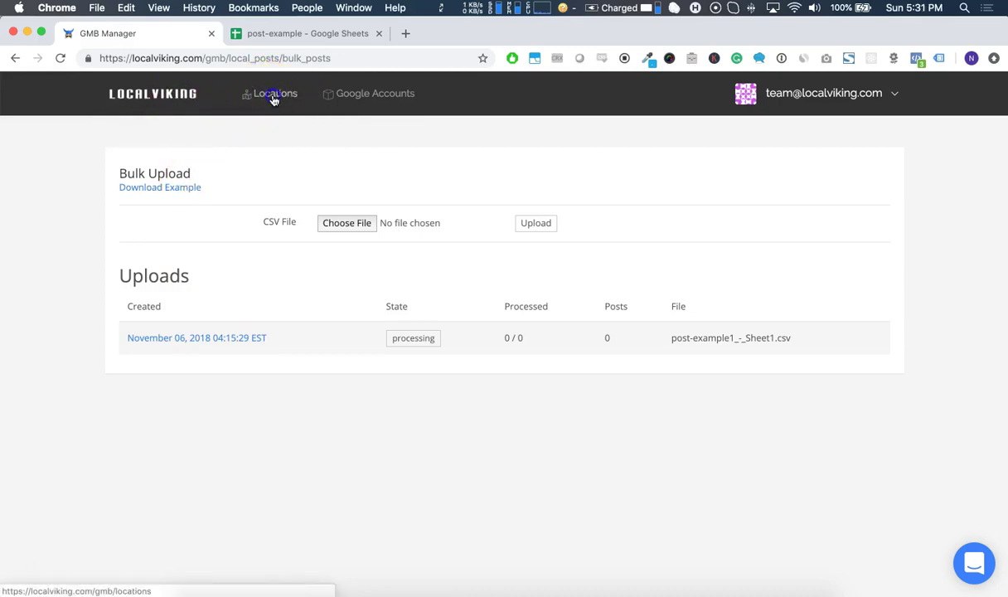
- Open the Marks, Grunk, and Keller Law Practice location and highlight its 49994 keyword credits
left_click(274, 98)
scroll(663, 434, "down", 4)
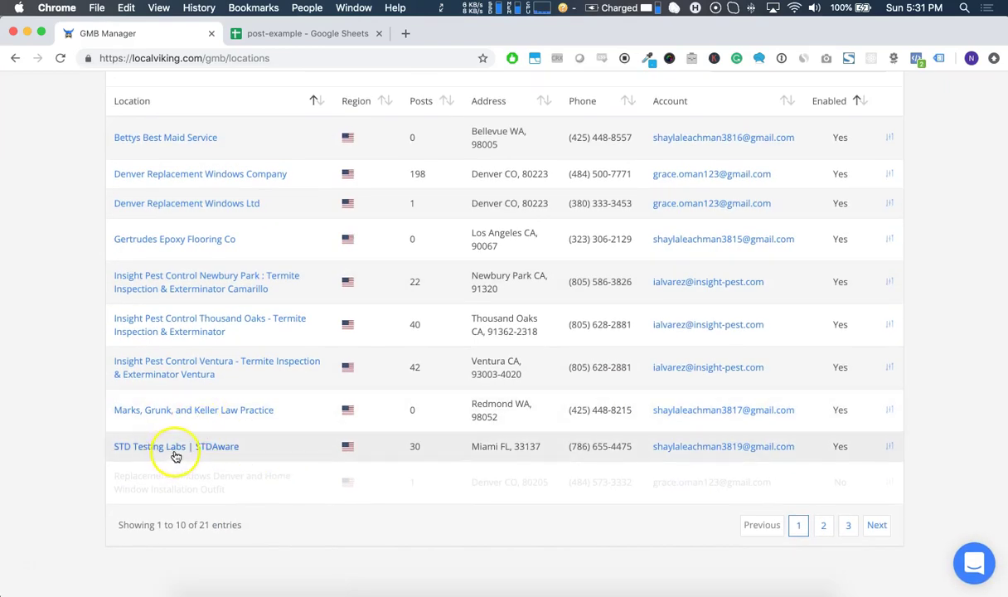
left_click(180, 414)
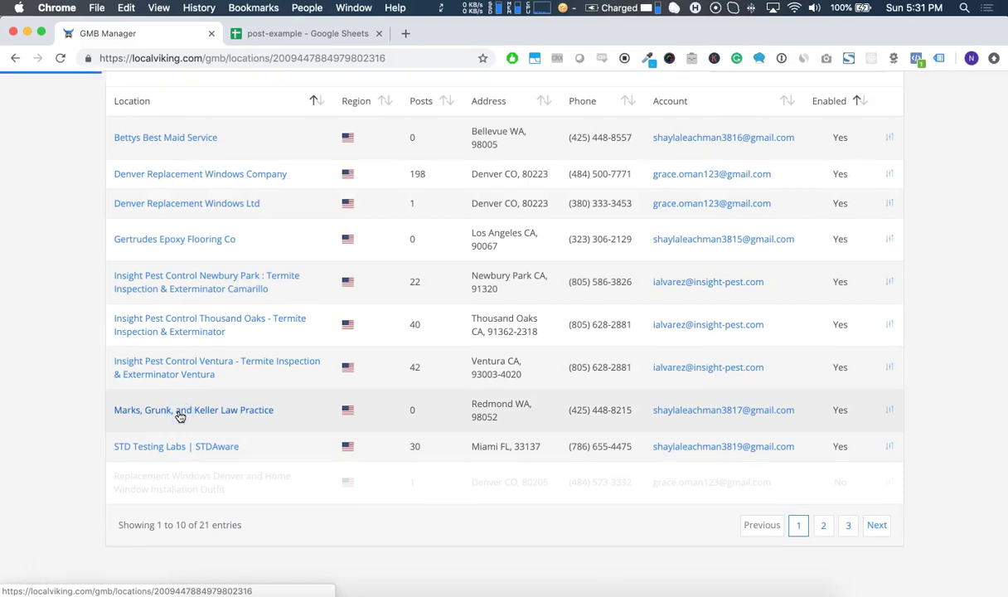
scroll(388, 384, "down", 3)
scroll(388, 384, "down", 5)
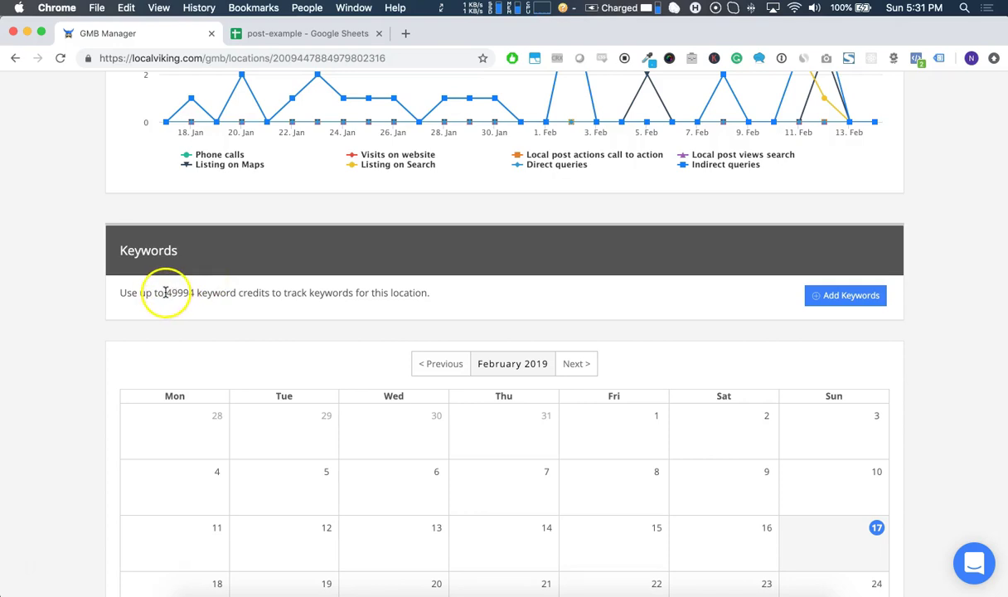
left_click_drag(165, 293, 195, 293)
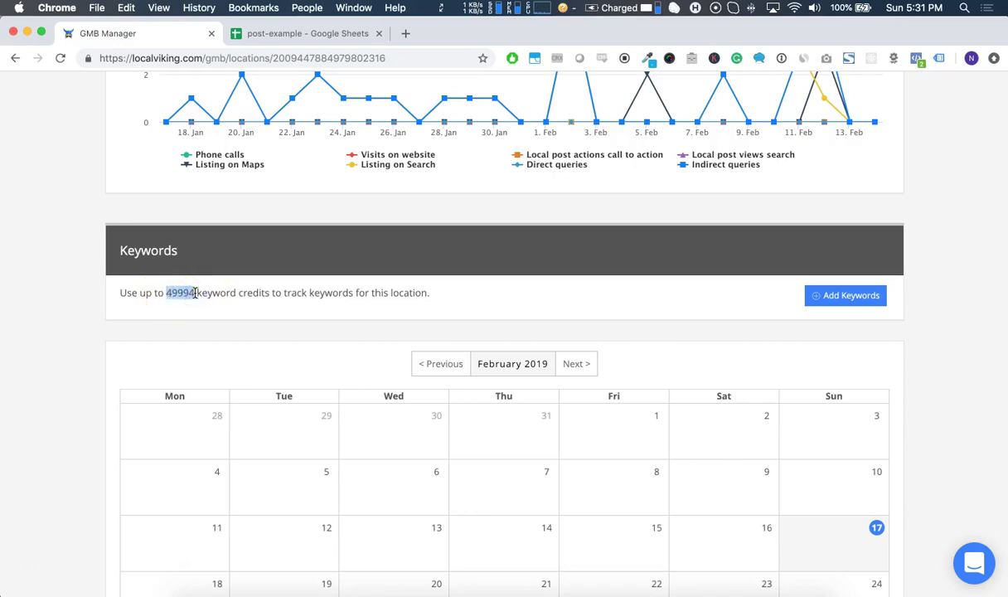
left_click(842, 295)
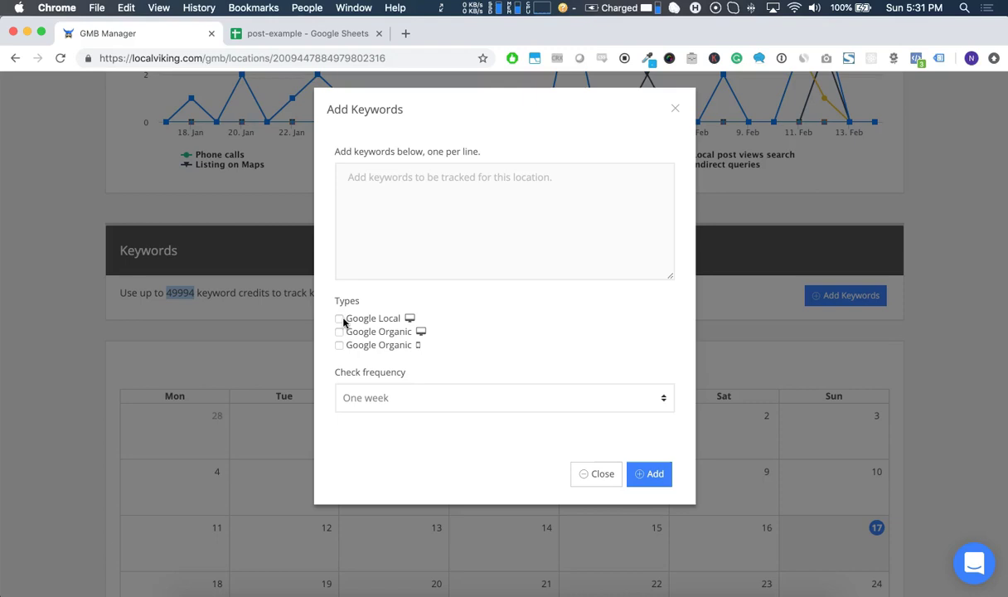
left_click(403, 399)
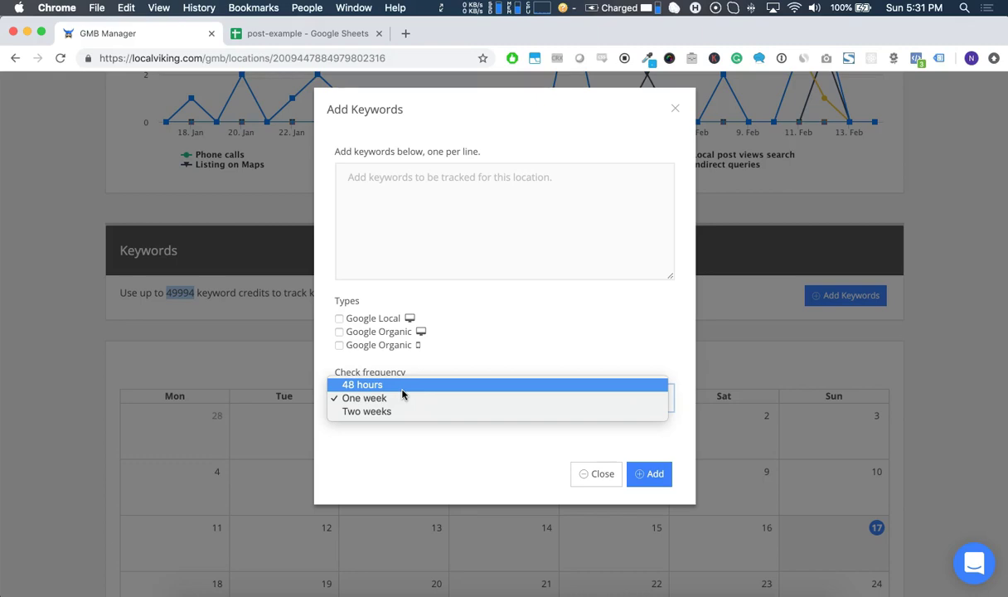
left_click(521, 325)
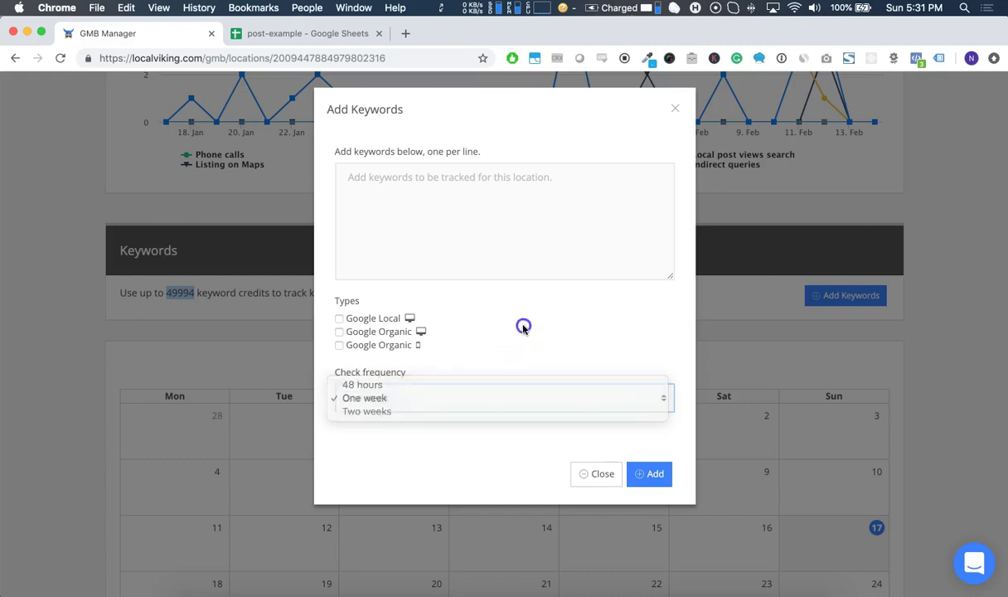
left_click(594, 476)
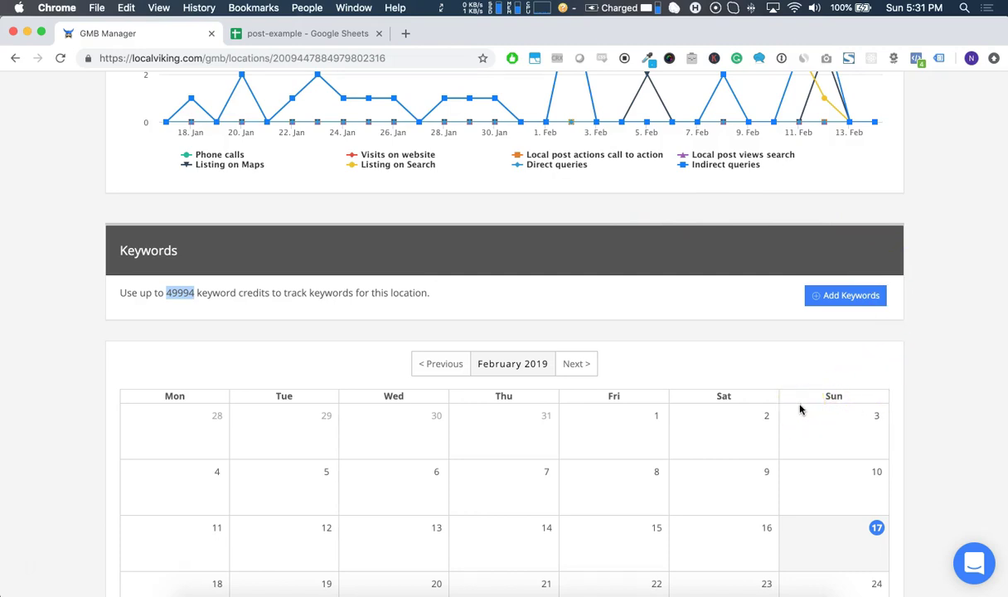
left_click(852, 290)
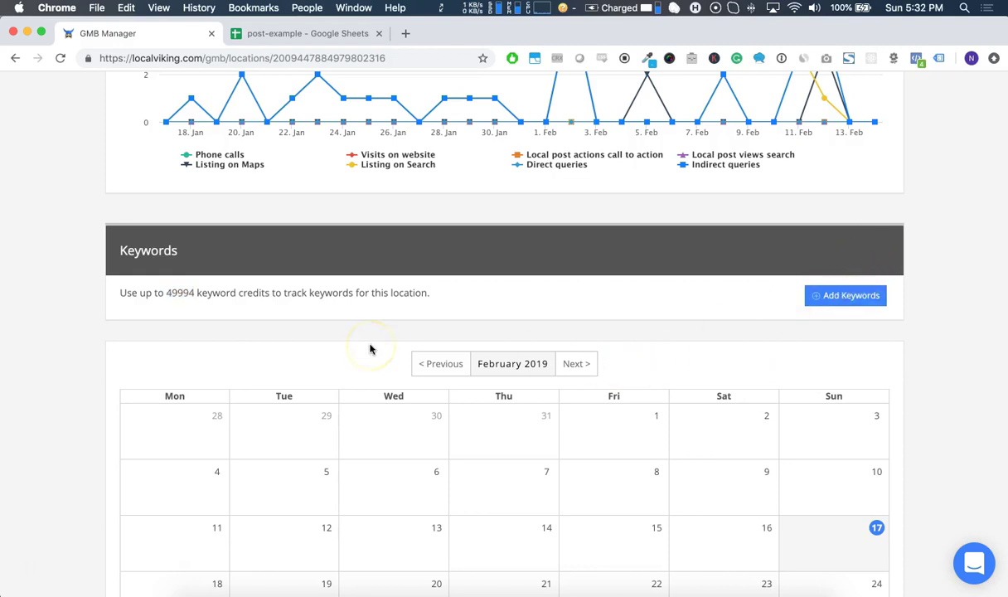
scroll(371, 350, "up", 10)
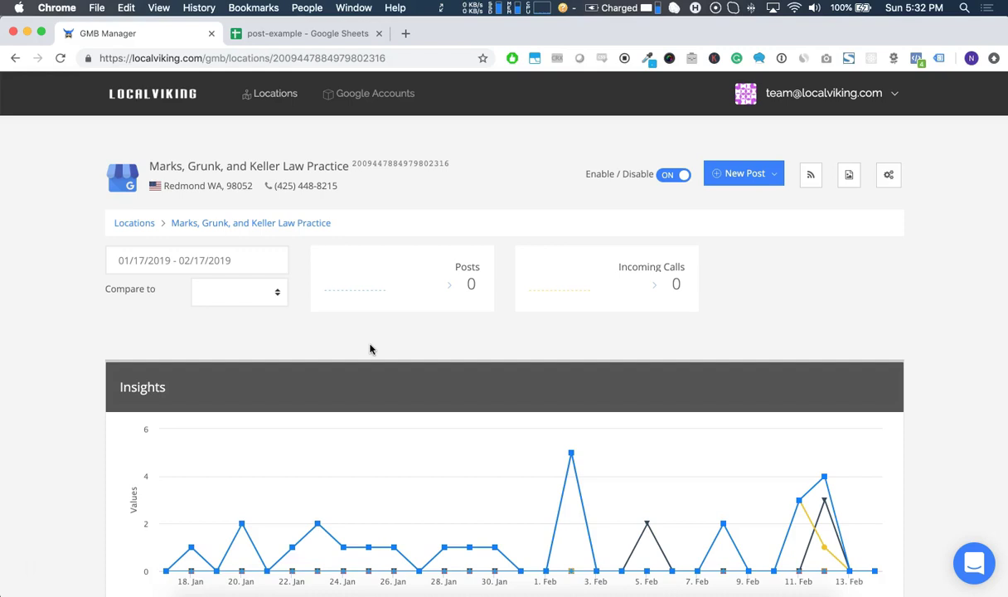
left_click(862, 97)
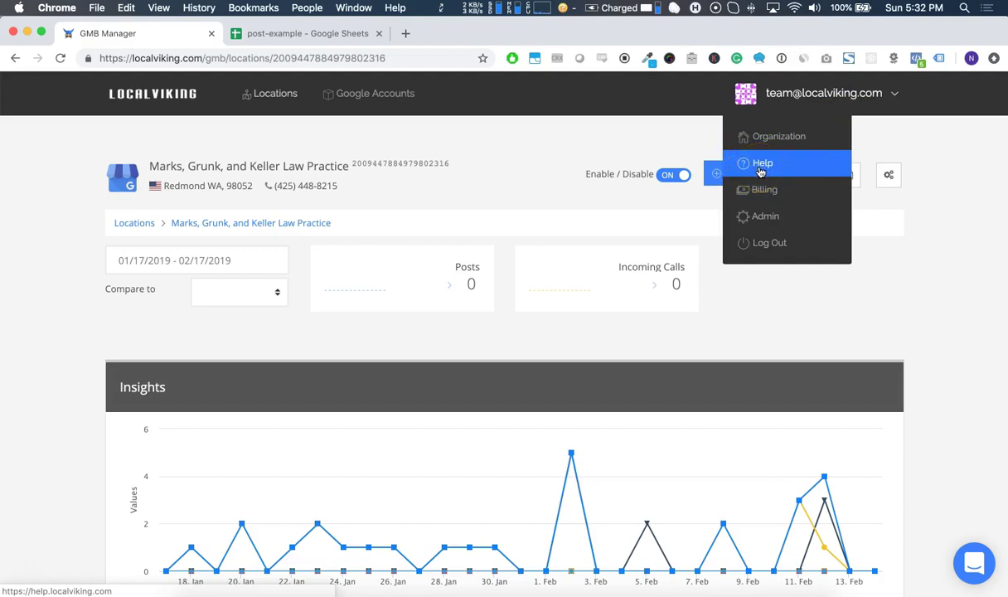
left_click(871, 288)
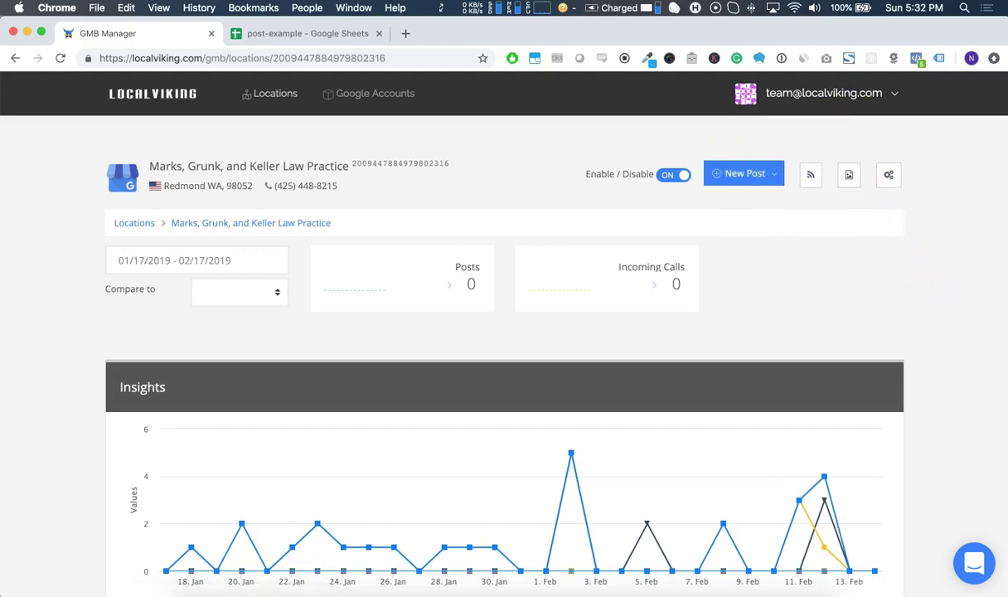